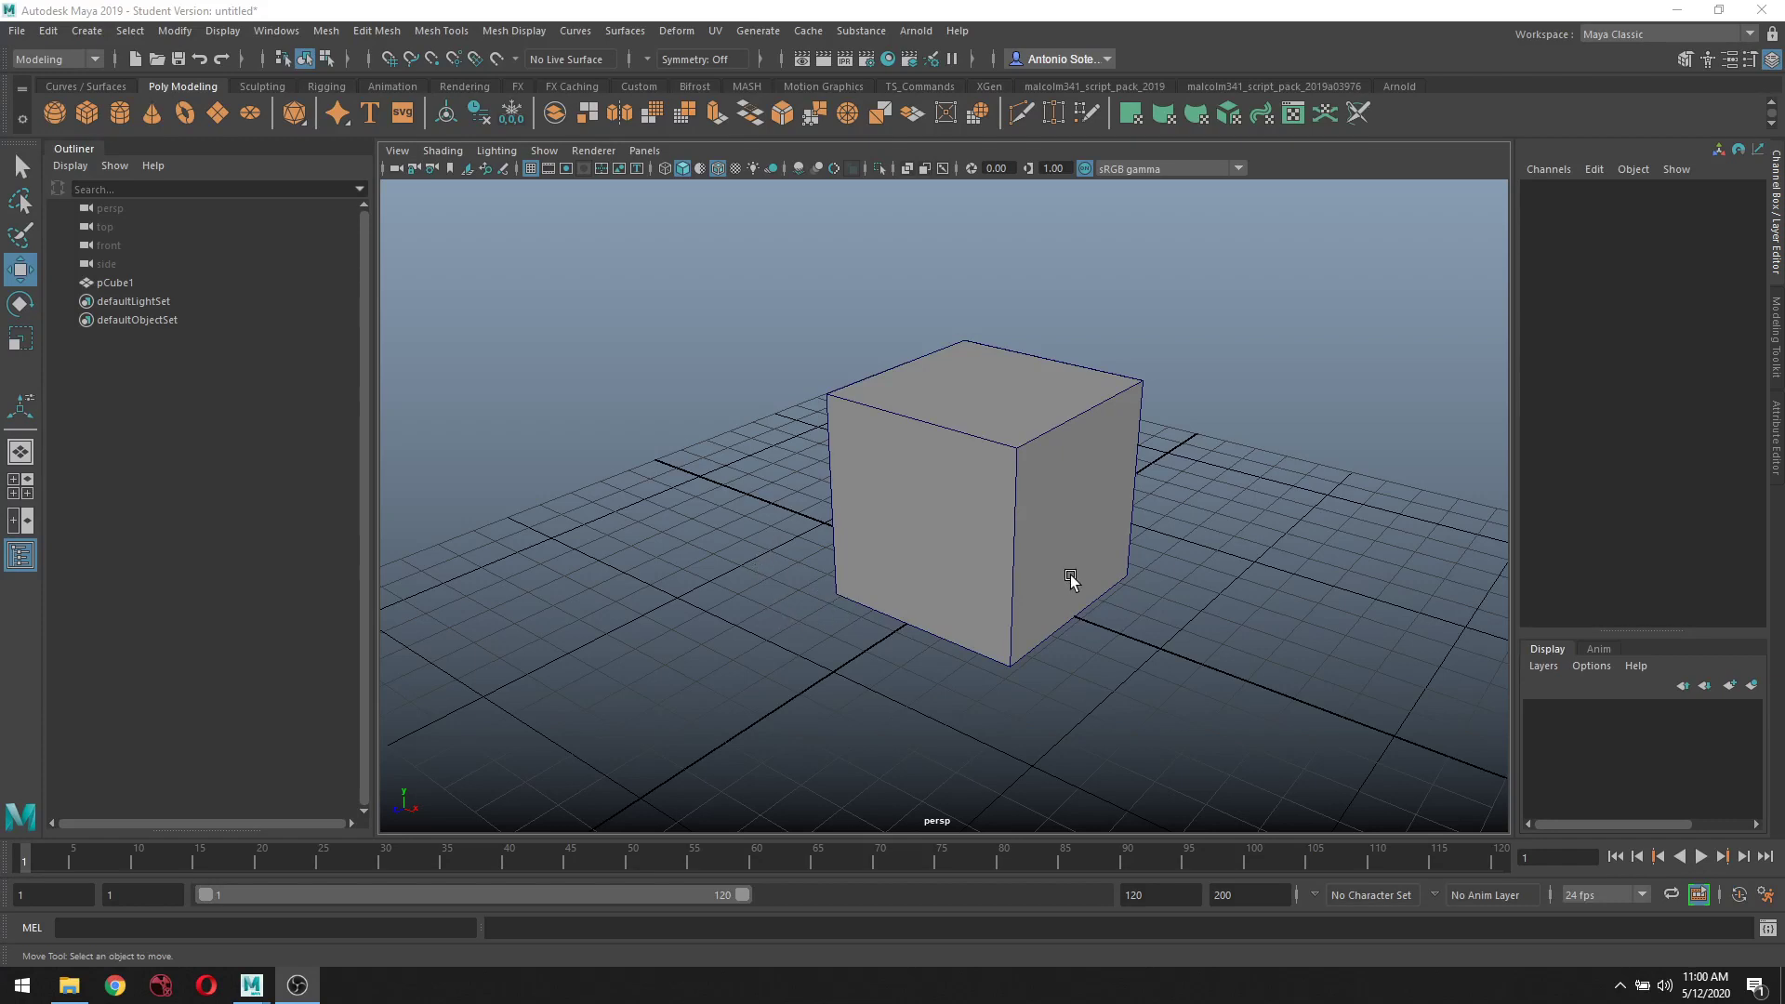
# Orbit and pan the perspective view to inspect pCube1 from several angles
pyautogui.keyDown('alt'); pyautogui.moveTo(1156, 610); pyautogui.dragTo(1169, 656); pyautogui.keyUp('alt')
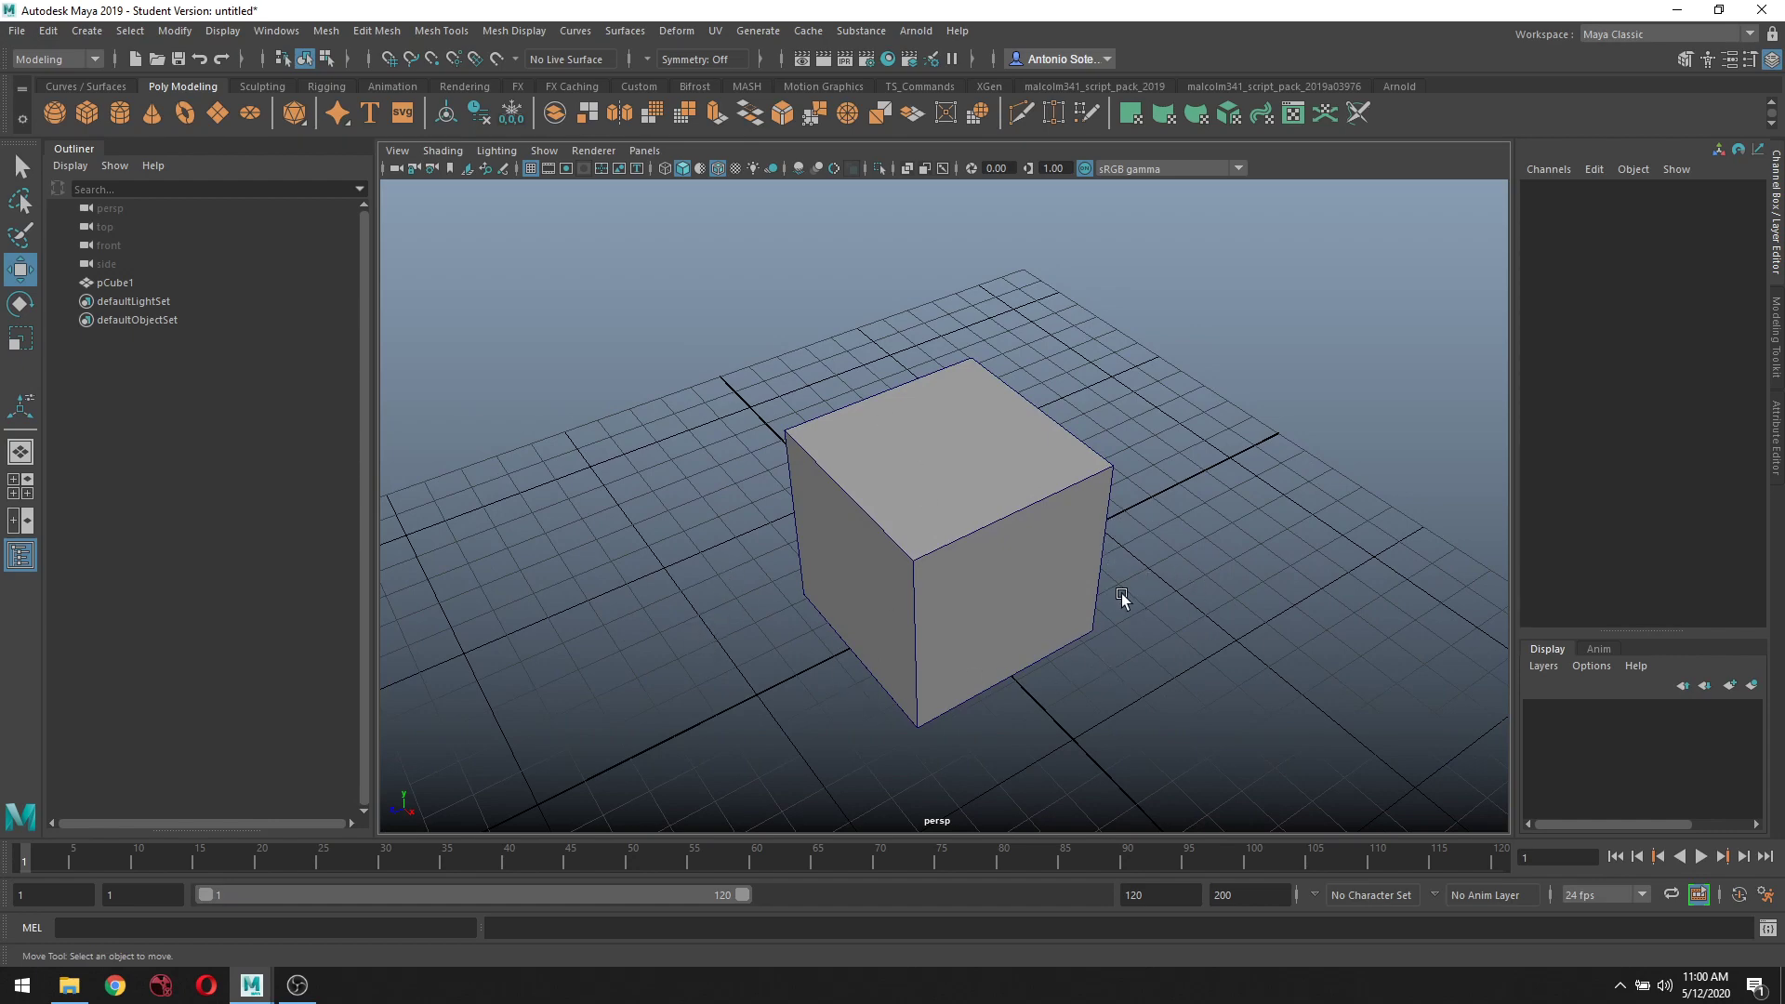
pyautogui.keyDown('alt'); pyautogui.moveTo(1121, 593); pyautogui.dragTo(1242, 589); pyautogui.keyUp('alt')
pyautogui.keyDown('alt'); pyautogui.moveTo(1199, 617); pyautogui.dragTo(1243, 515, button='middle'); pyautogui.keyUp('alt')
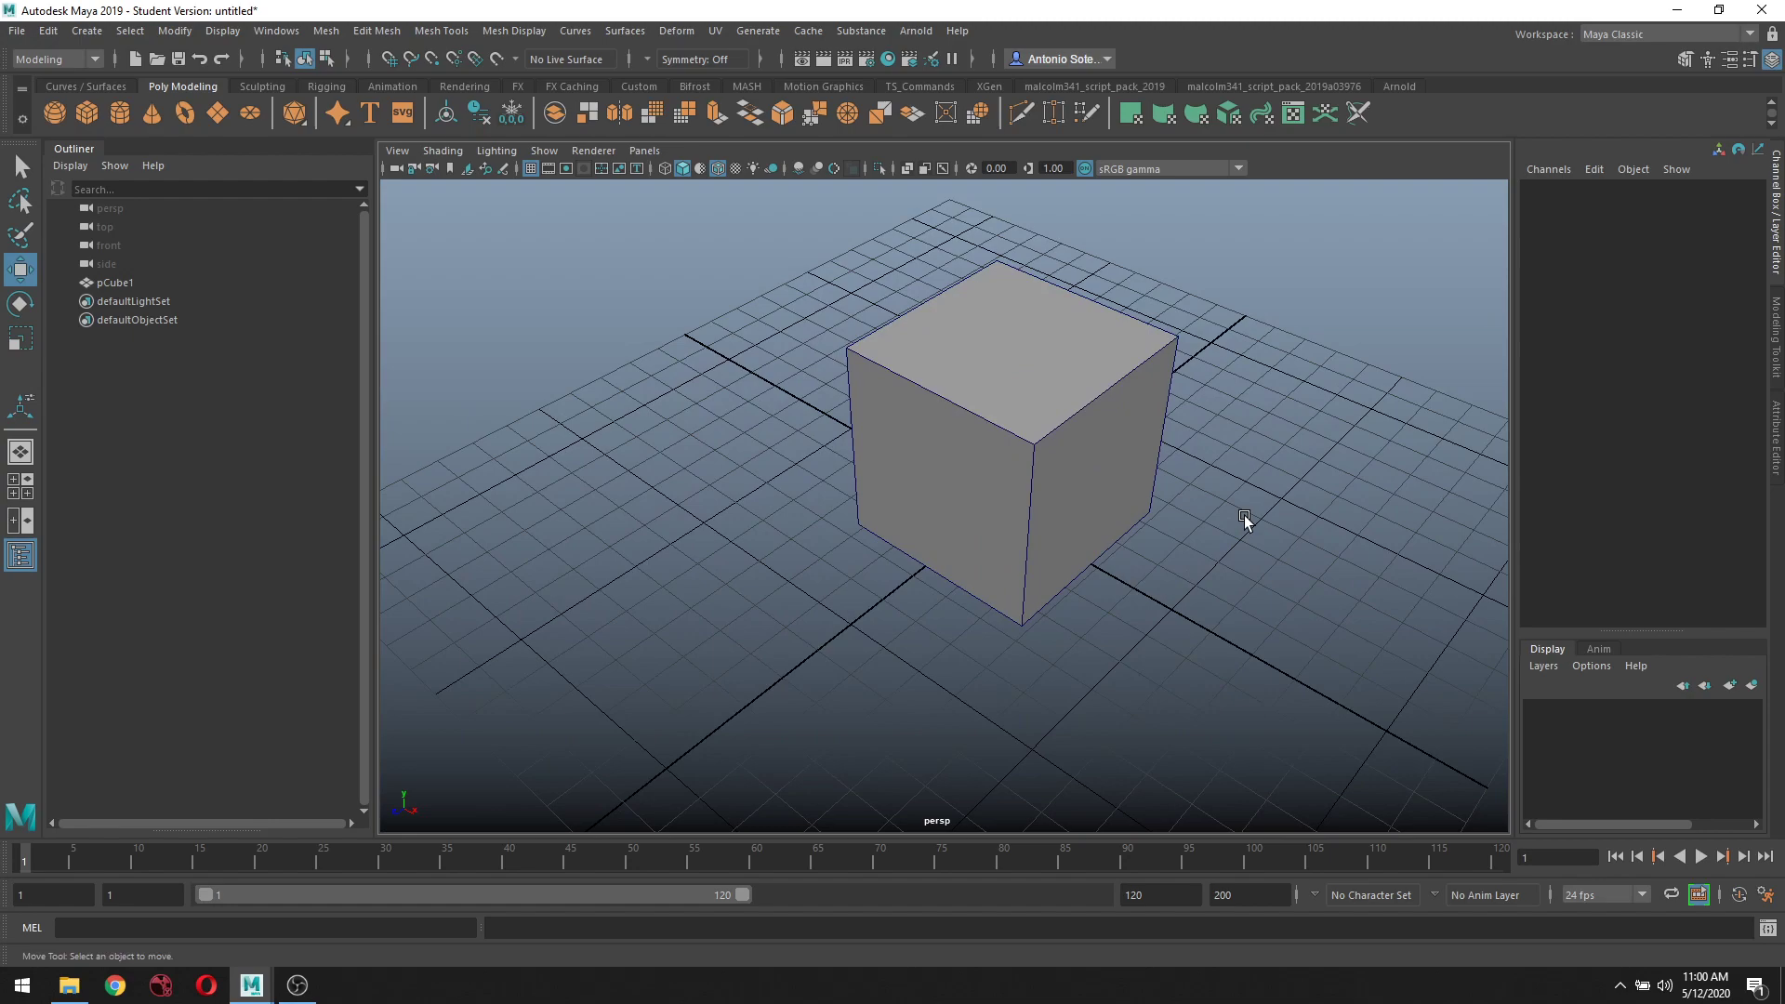
pyautogui.keyDown('alt'); pyautogui.moveTo(1244, 515); pyautogui.dragTo(1179, 574); pyautogui.keyUp('alt')
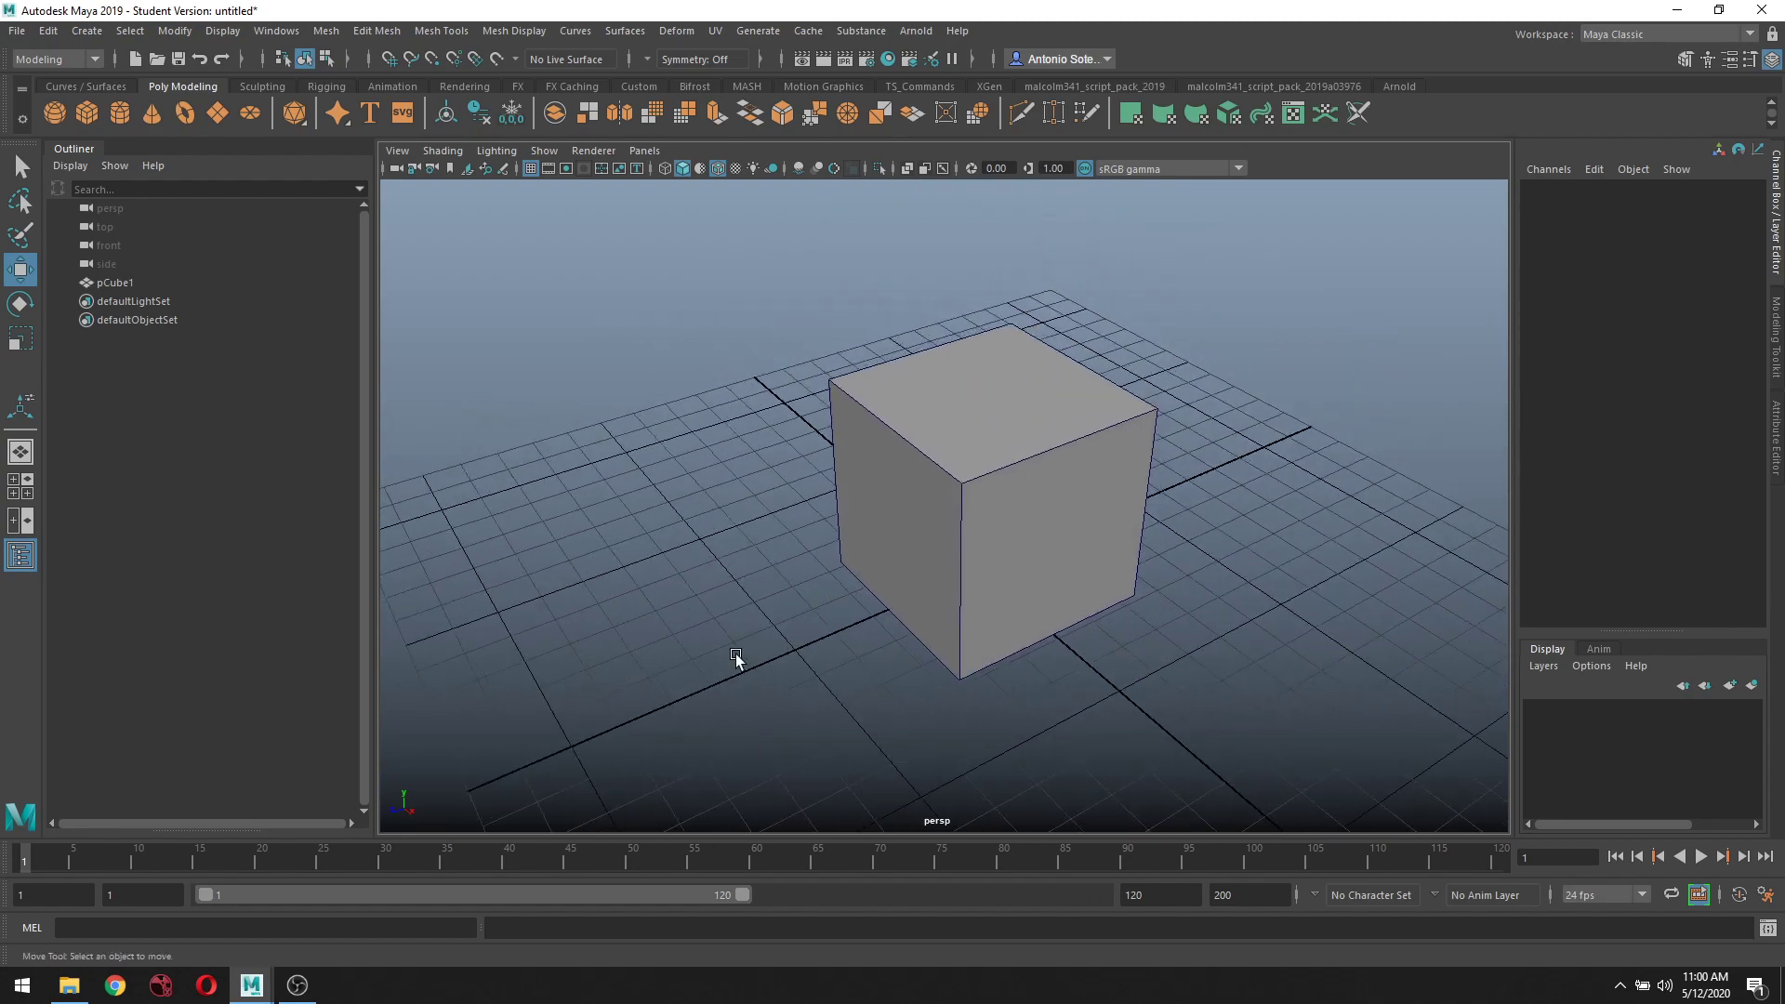
pyautogui.keyDown('alt'); pyautogui.moveTo(784, 644); pyautogui.dragTo(744, 680, button='middle'); pyautogui.keyUp('alt')
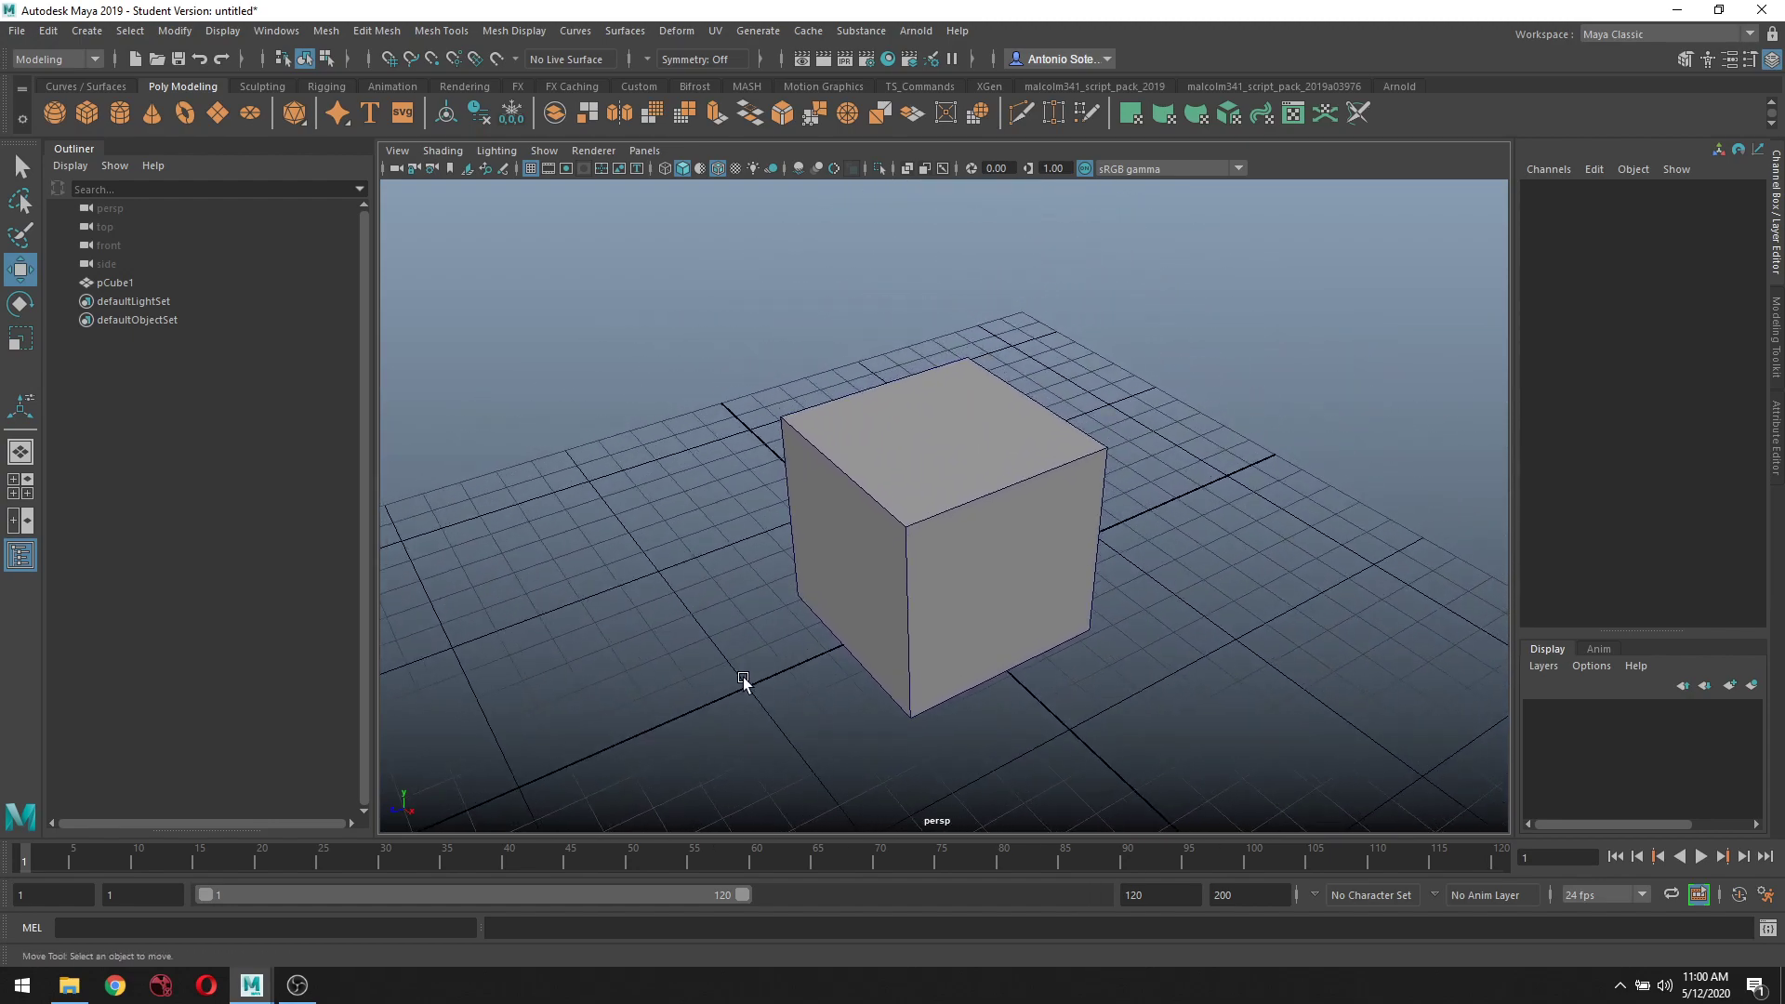
# Open the Project Window and review the default project's Primary Project Locations
pyautogui.click(16, 31)
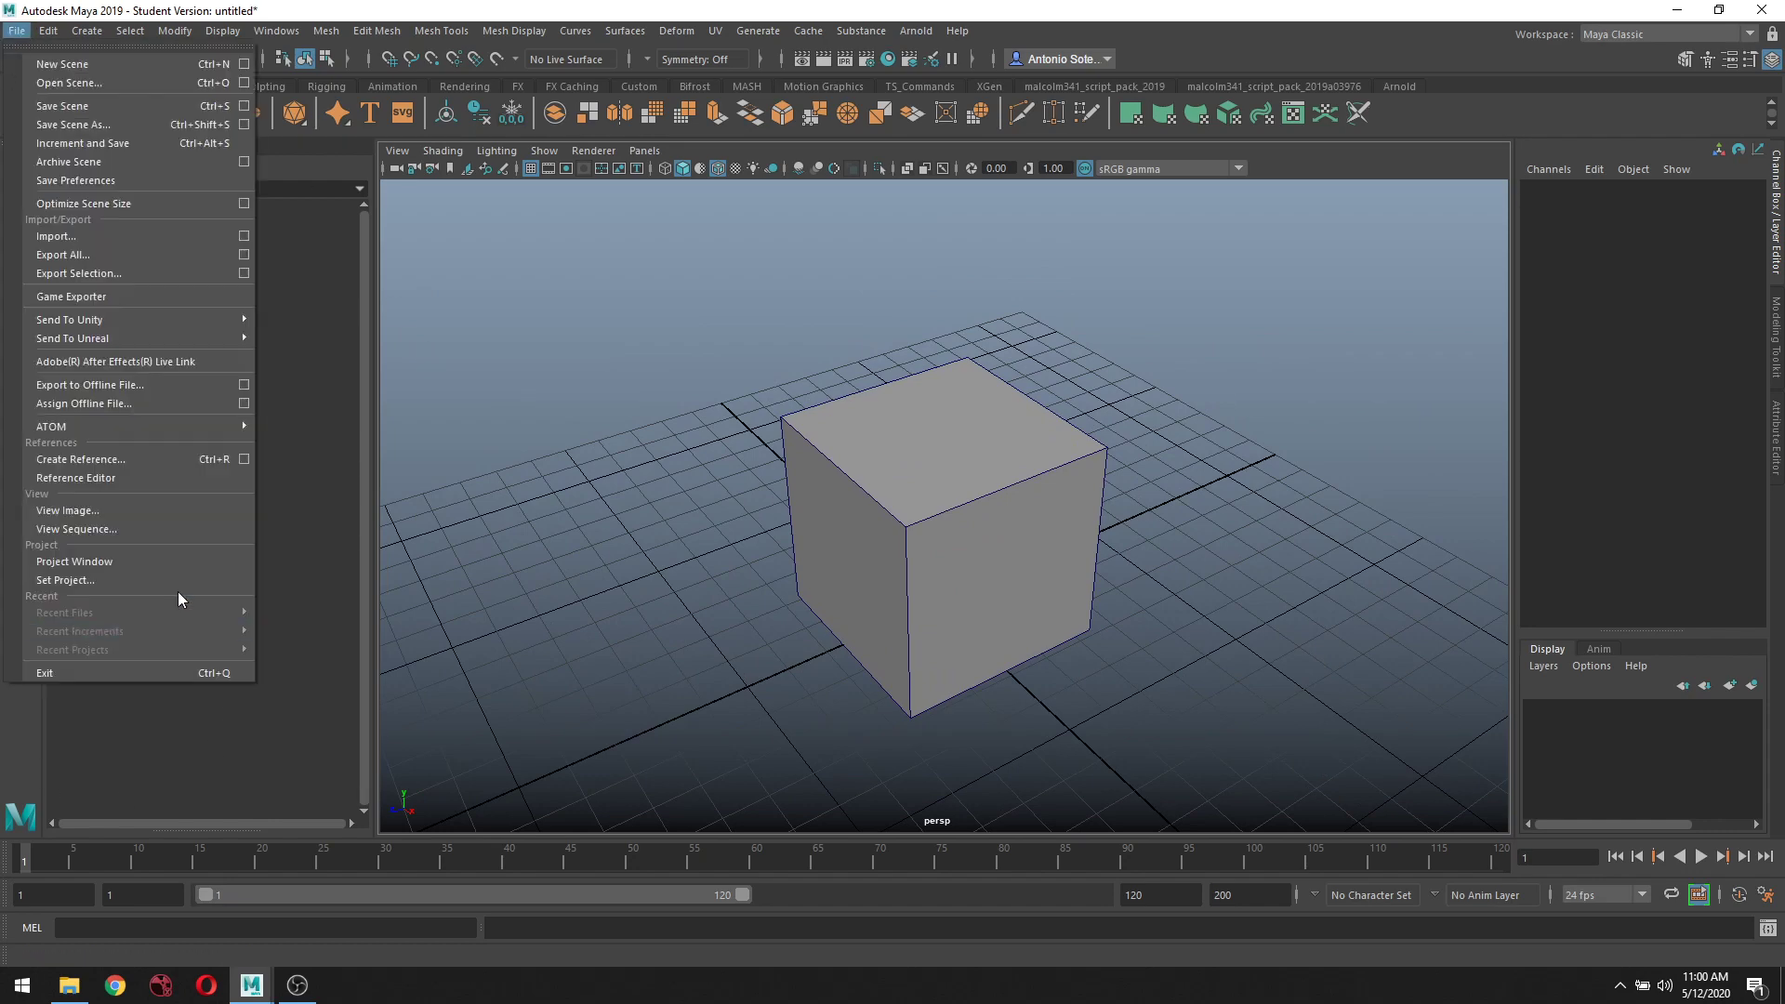
pyautogui.click(176, 562)
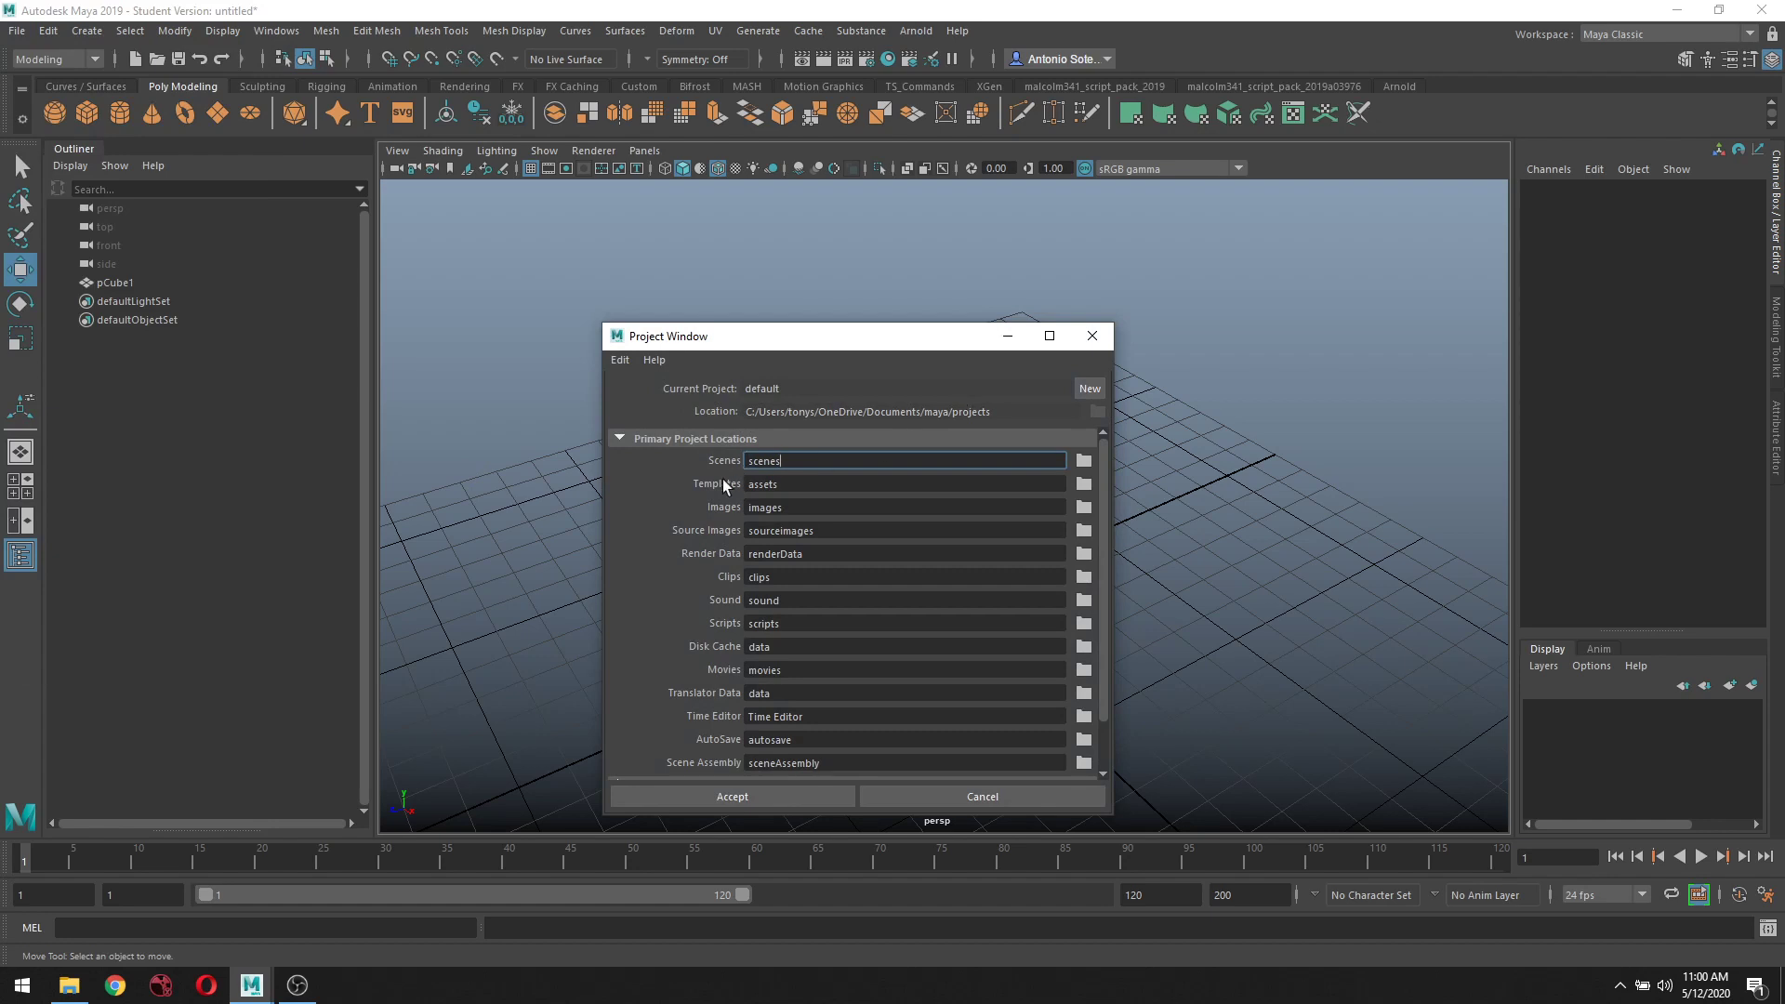
pyautogui.scroll(-2, 732, 722)
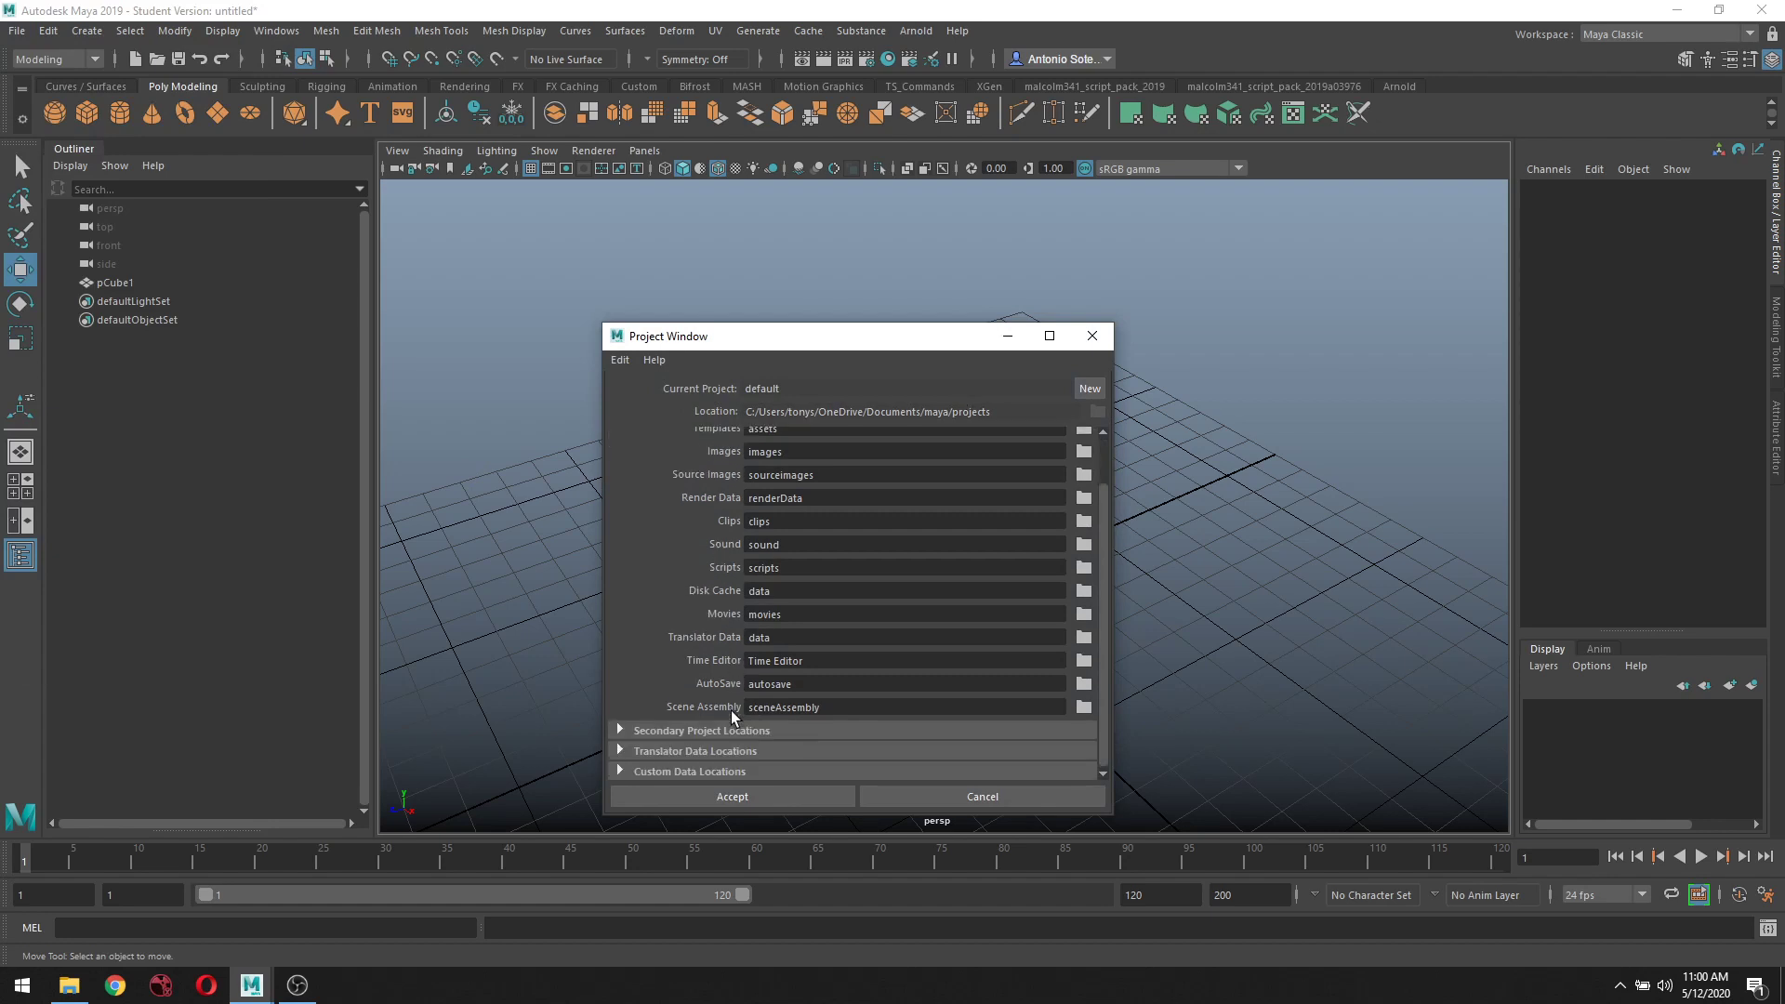
pyautogui.scroll(2, 753, 503)
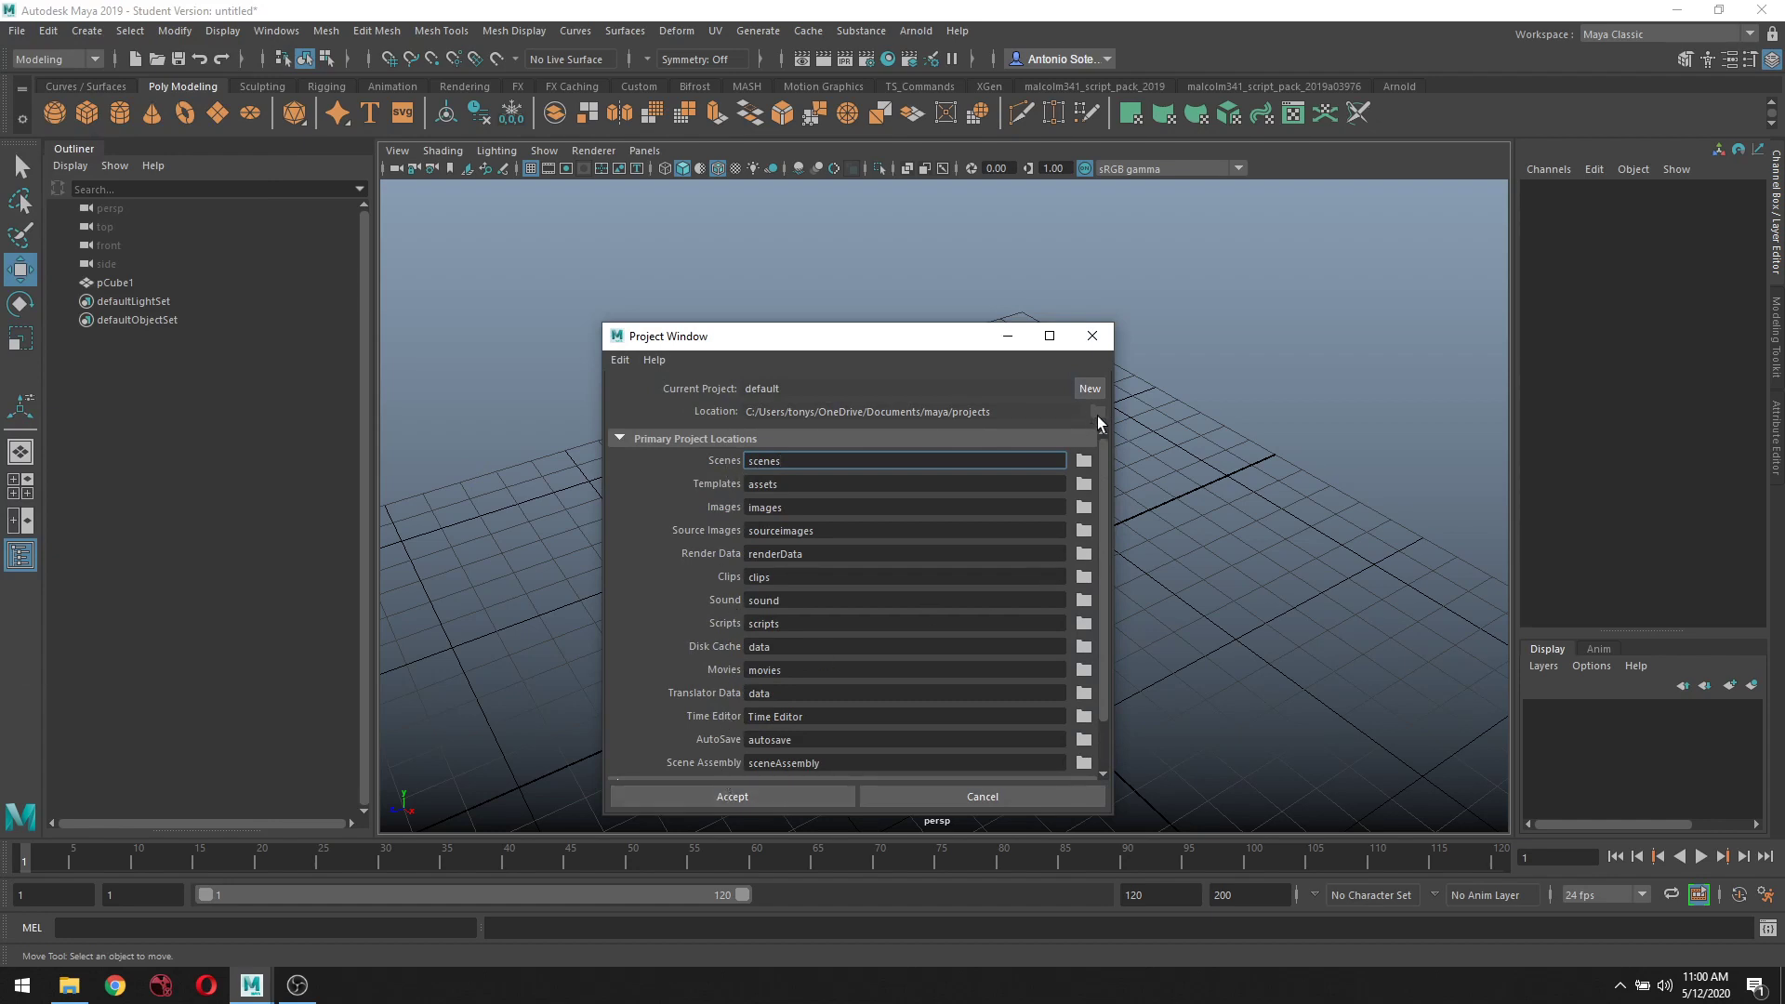
# Create a new project and begin renaming its Current Project field to Tutorial_Cube_01
pyautogui.click(1083, 392)
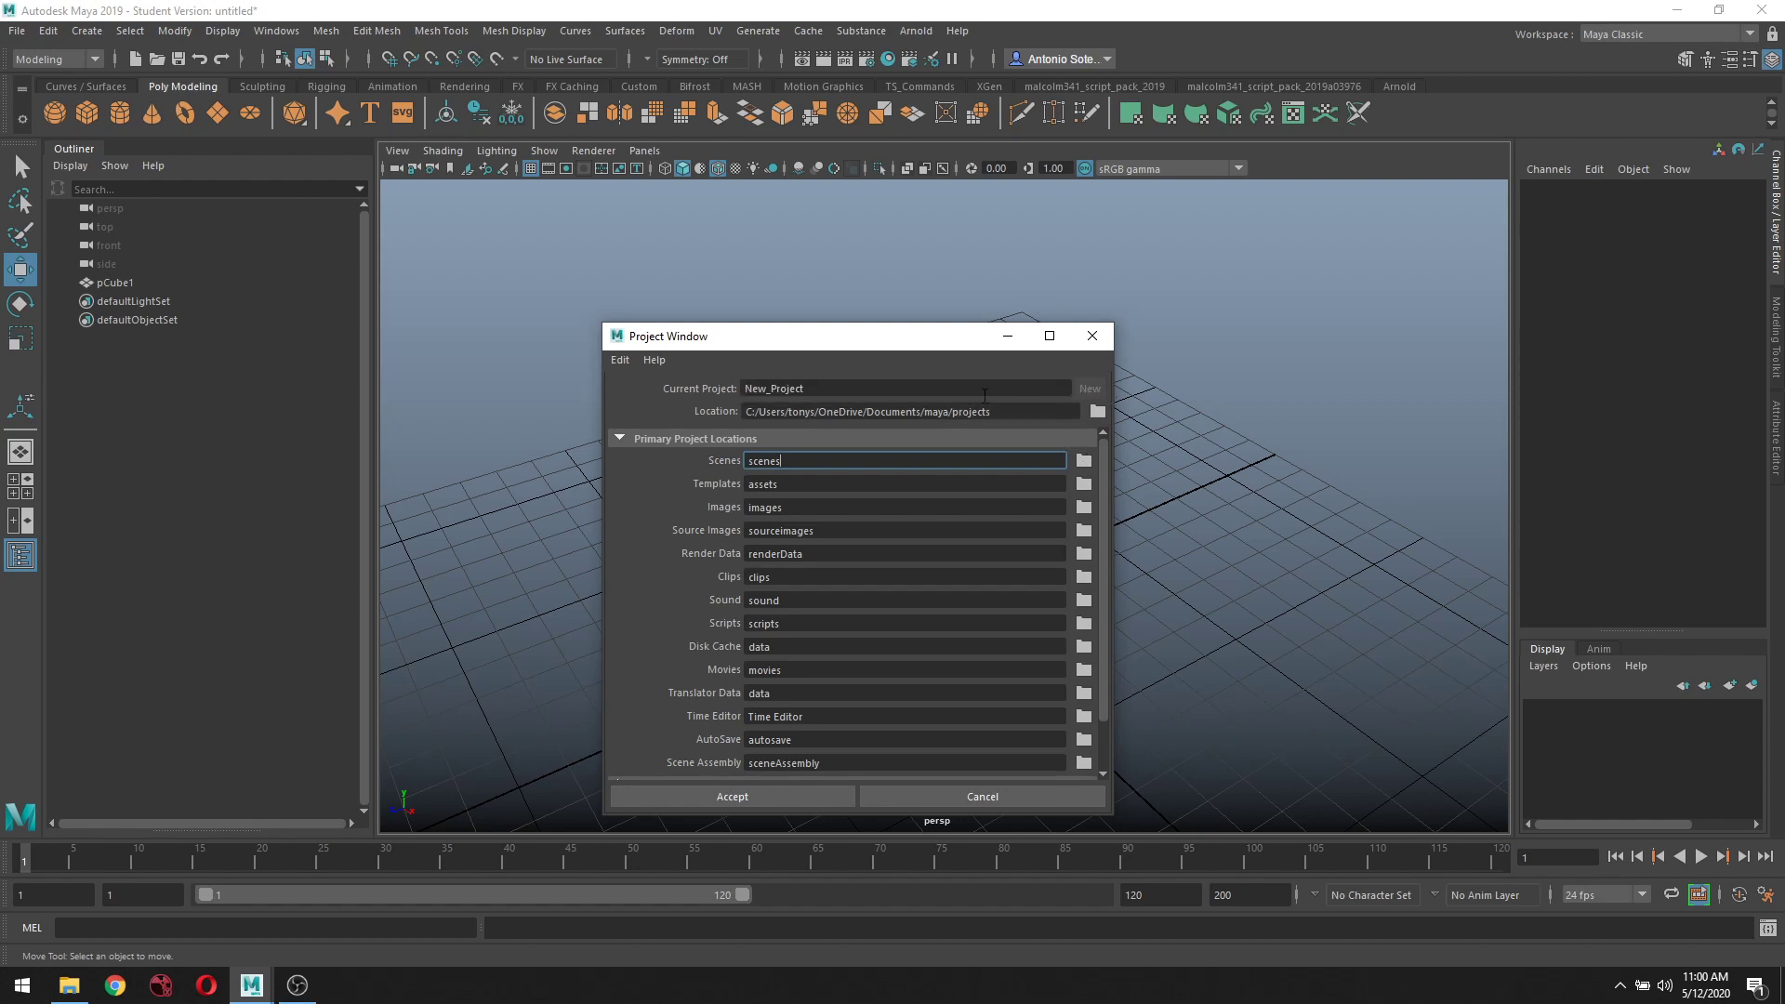
pyautogui.doubleClick(951, 389)
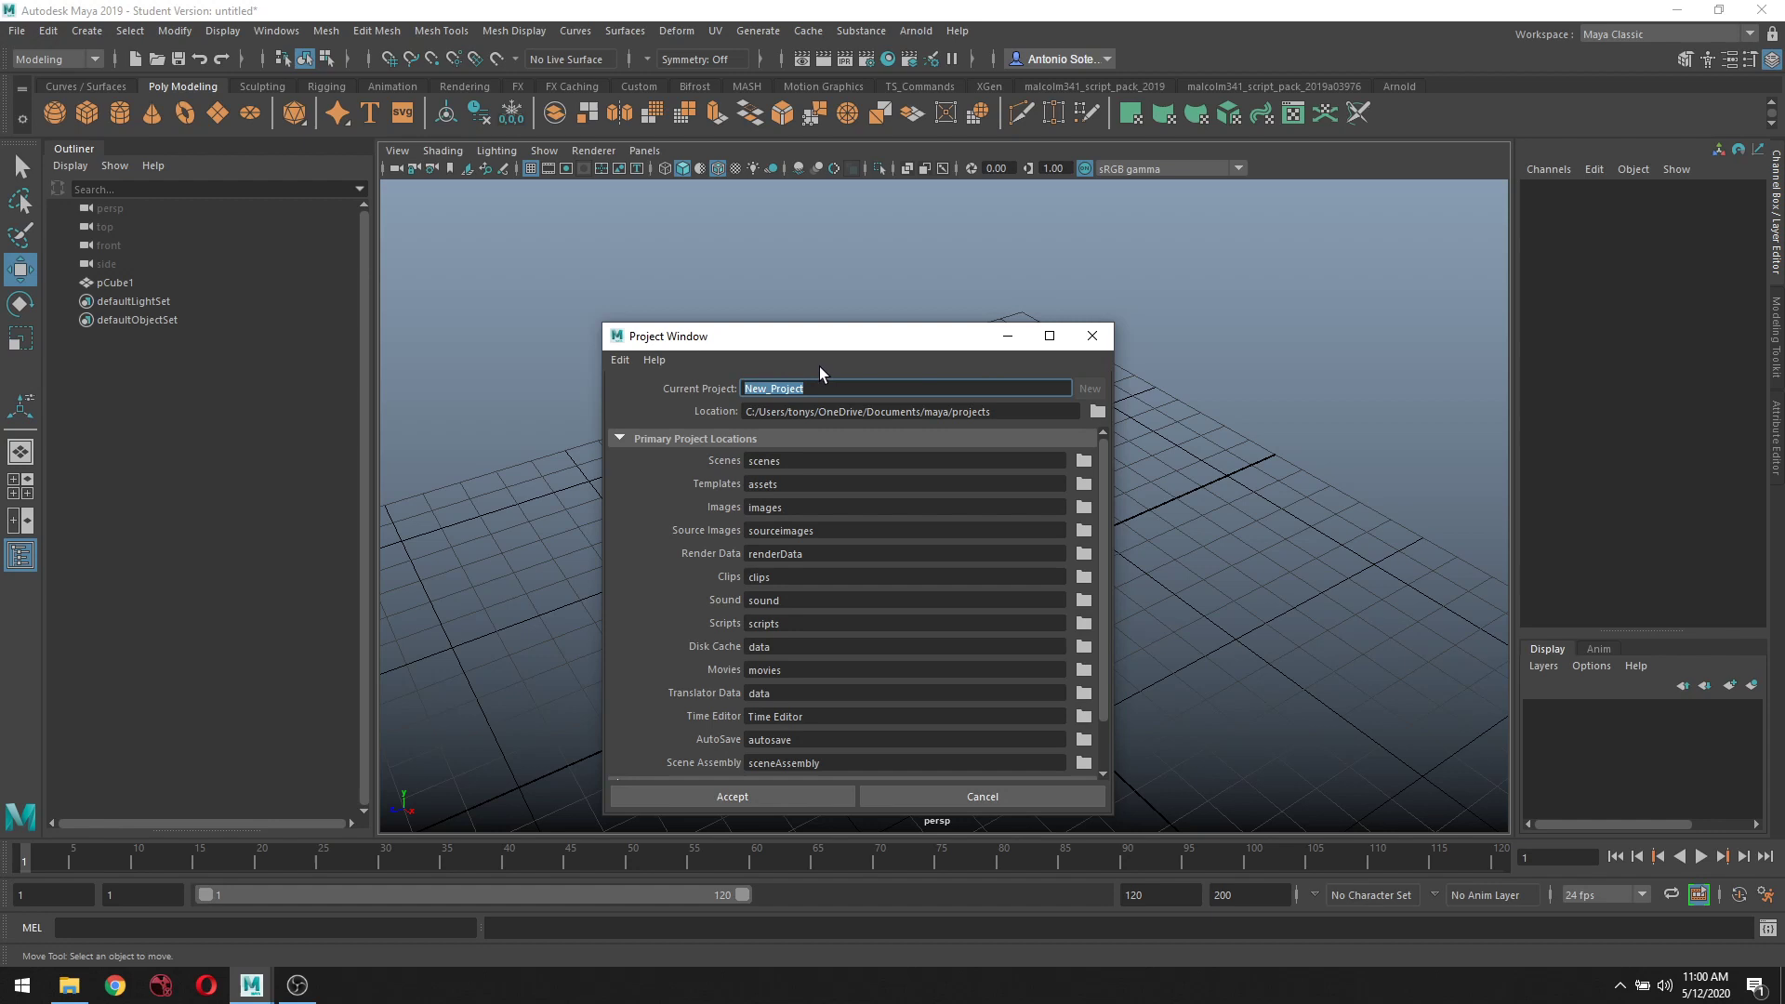
pyautogui.write('Tutorial_Cube_01')
# Browse to G:/03_Resume/Reel/Maya for the project location, then cancel the browser
pyautogui.click(1099, 411)
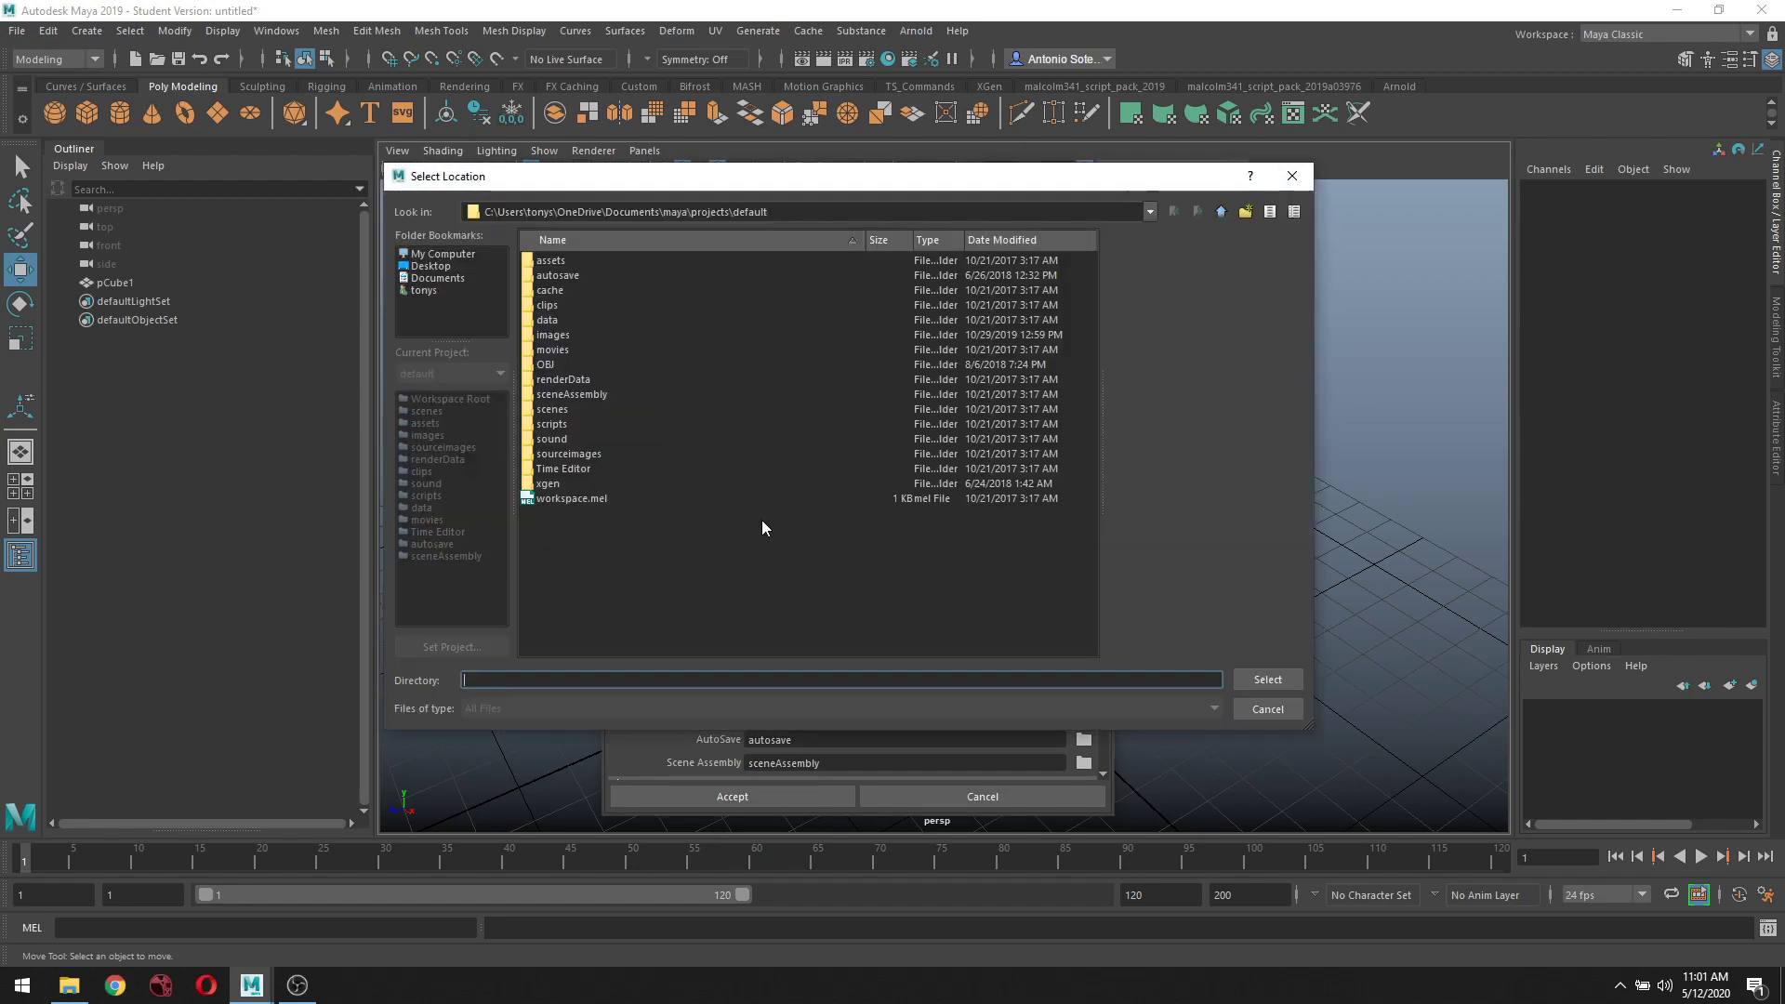
pyautogui.click(455, 255)
pyautogui.doubleClick(553, 290)
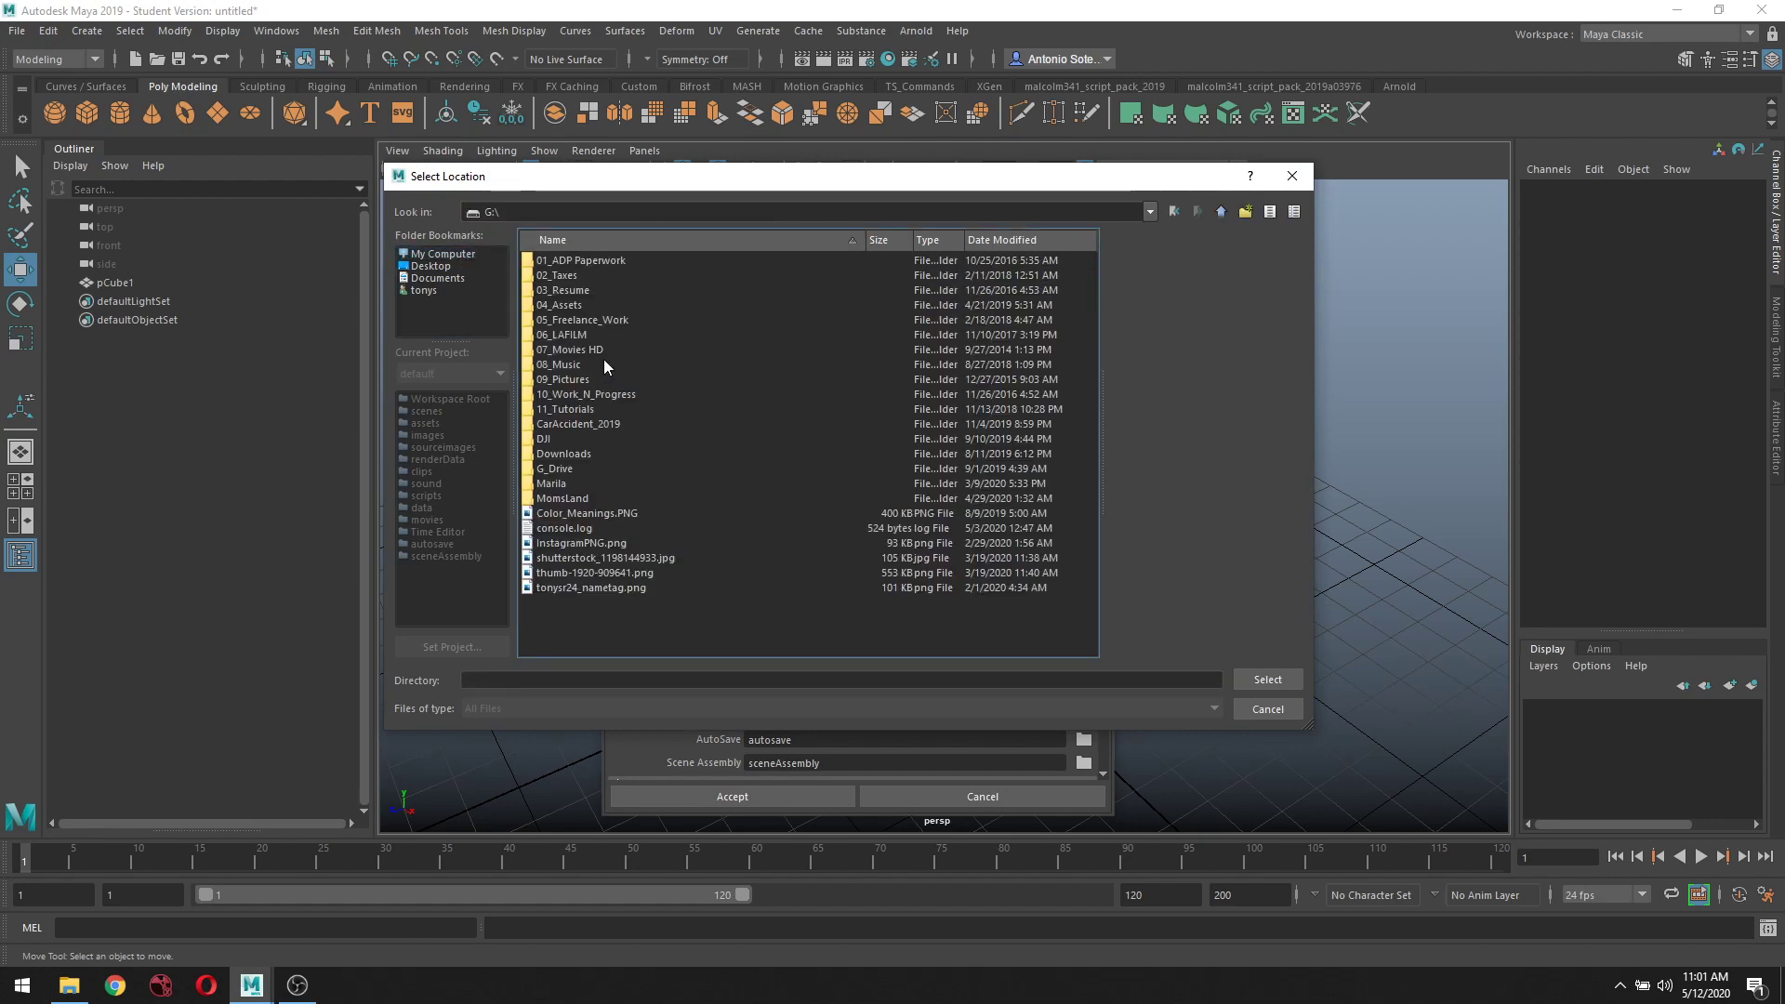
pyautogui.doubleClick(573, 290)
pyautogui.doubleClick(554, 287)
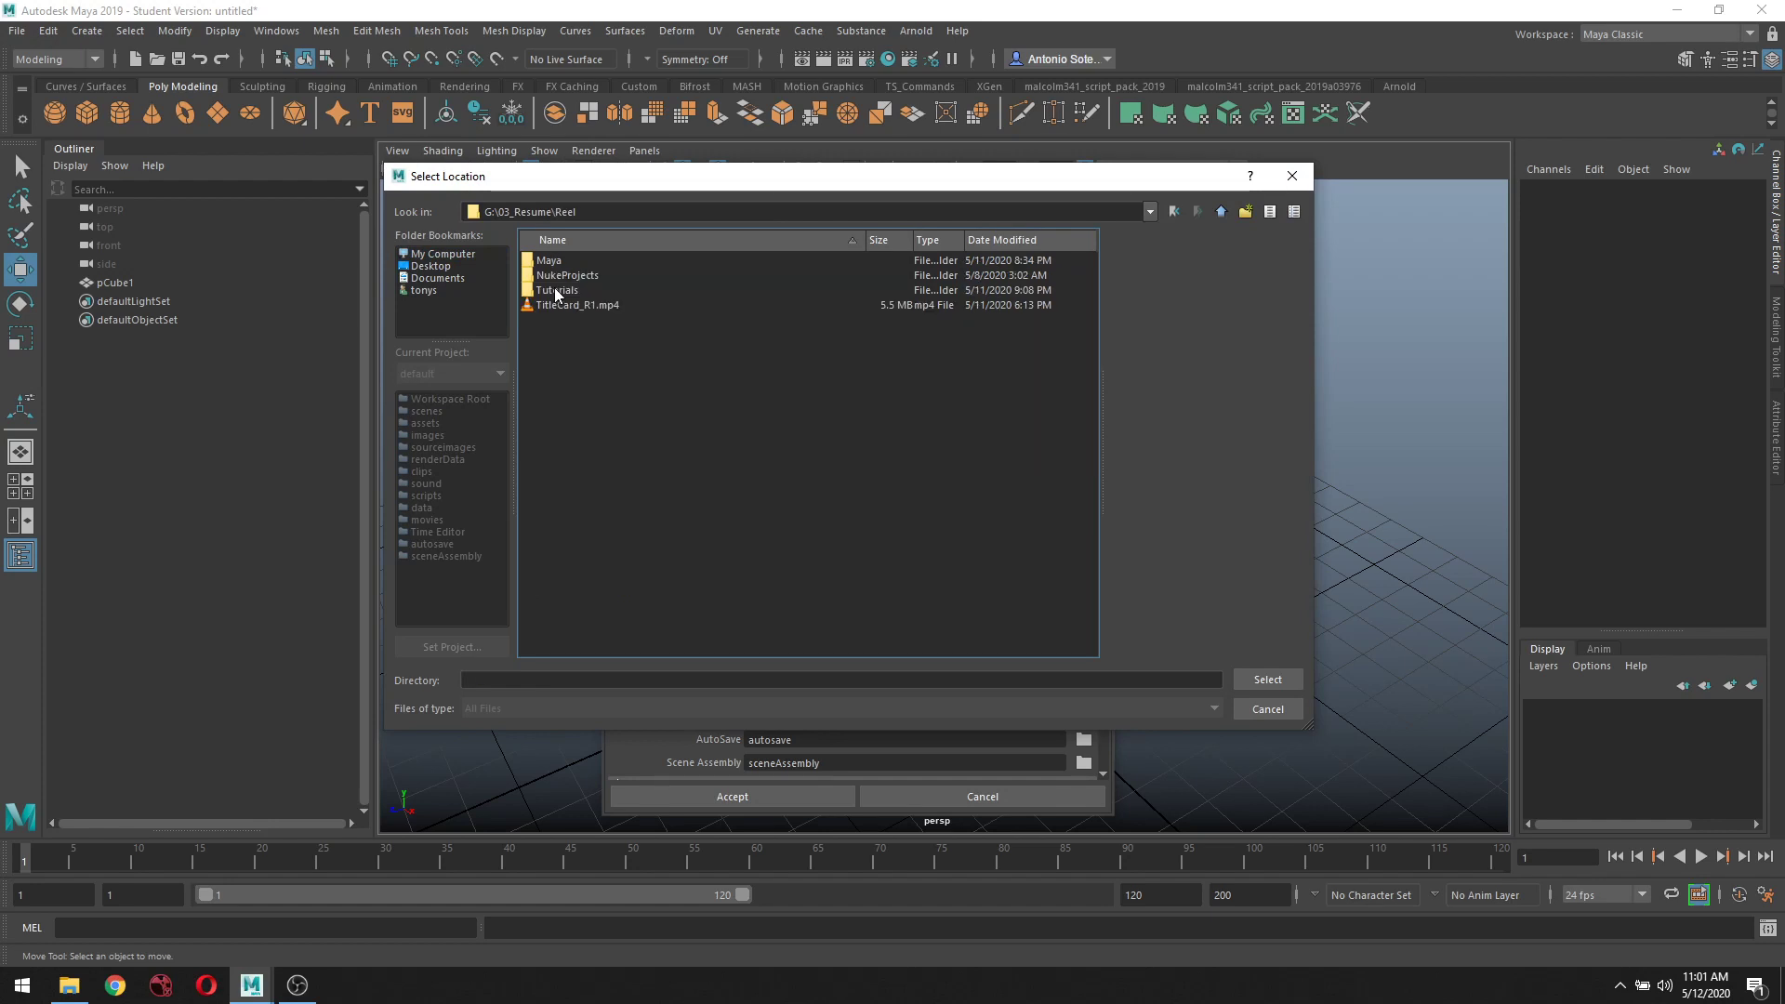
pyautogui.doubleClick(554, 266)
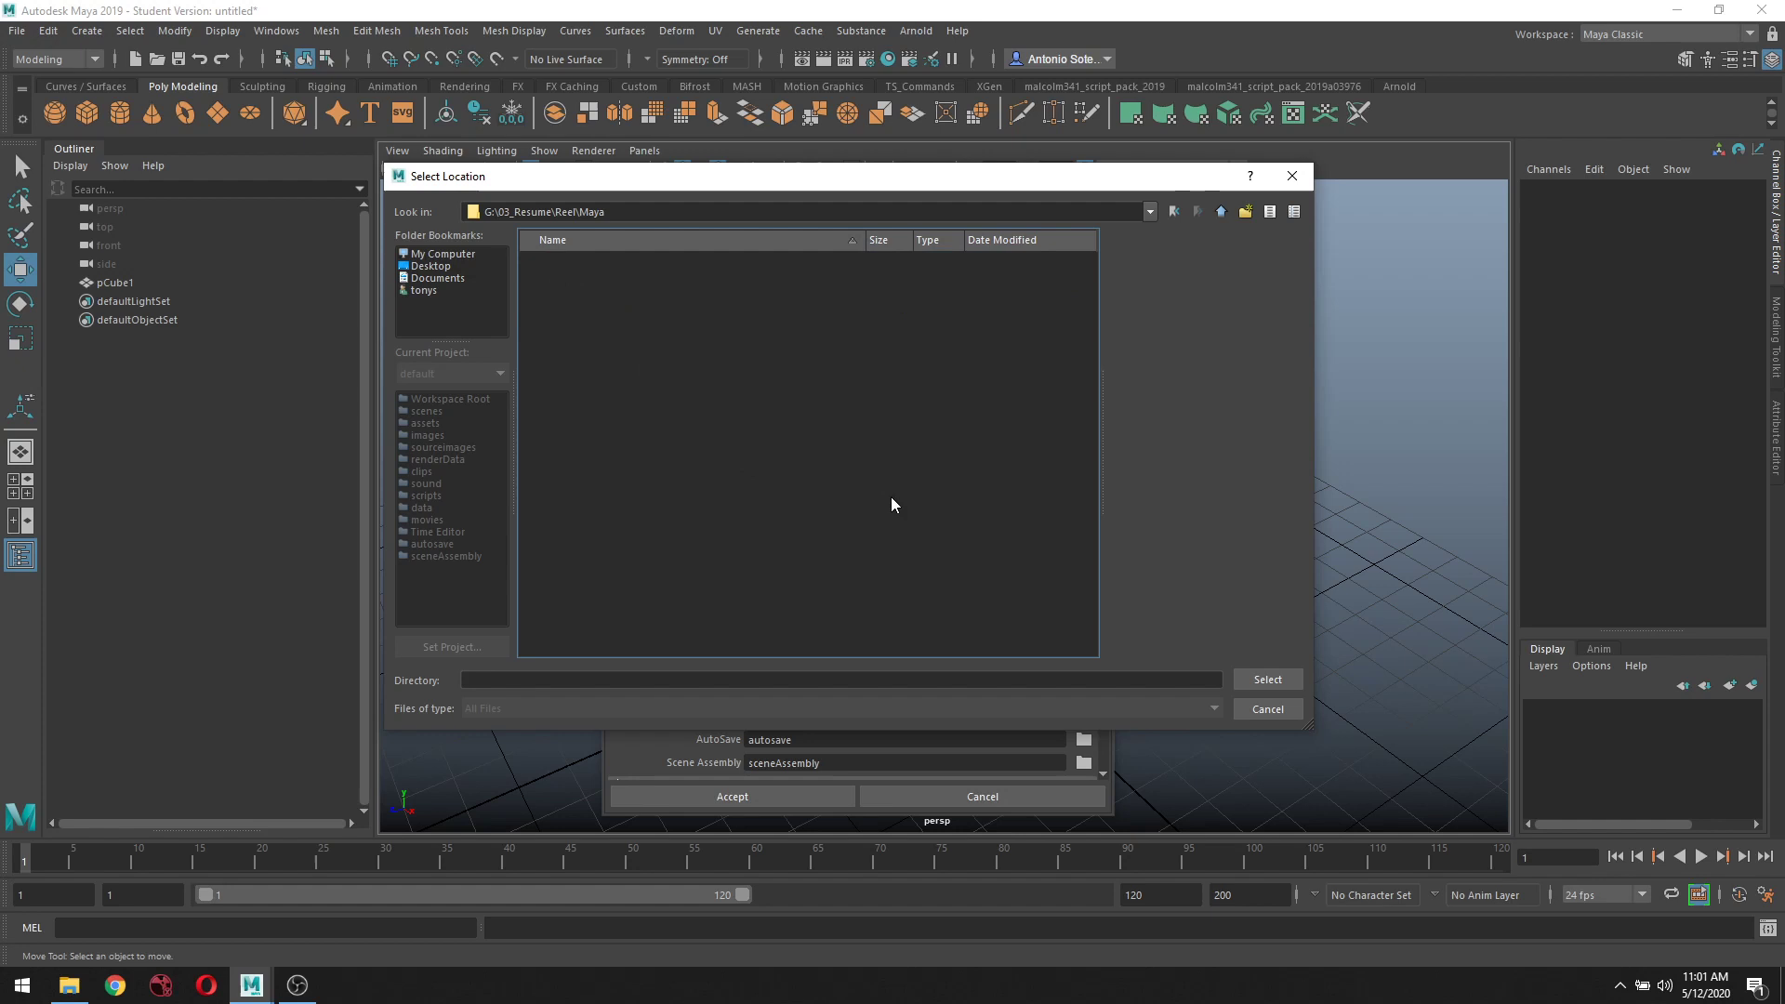
pyautogui.click(1245, 212)
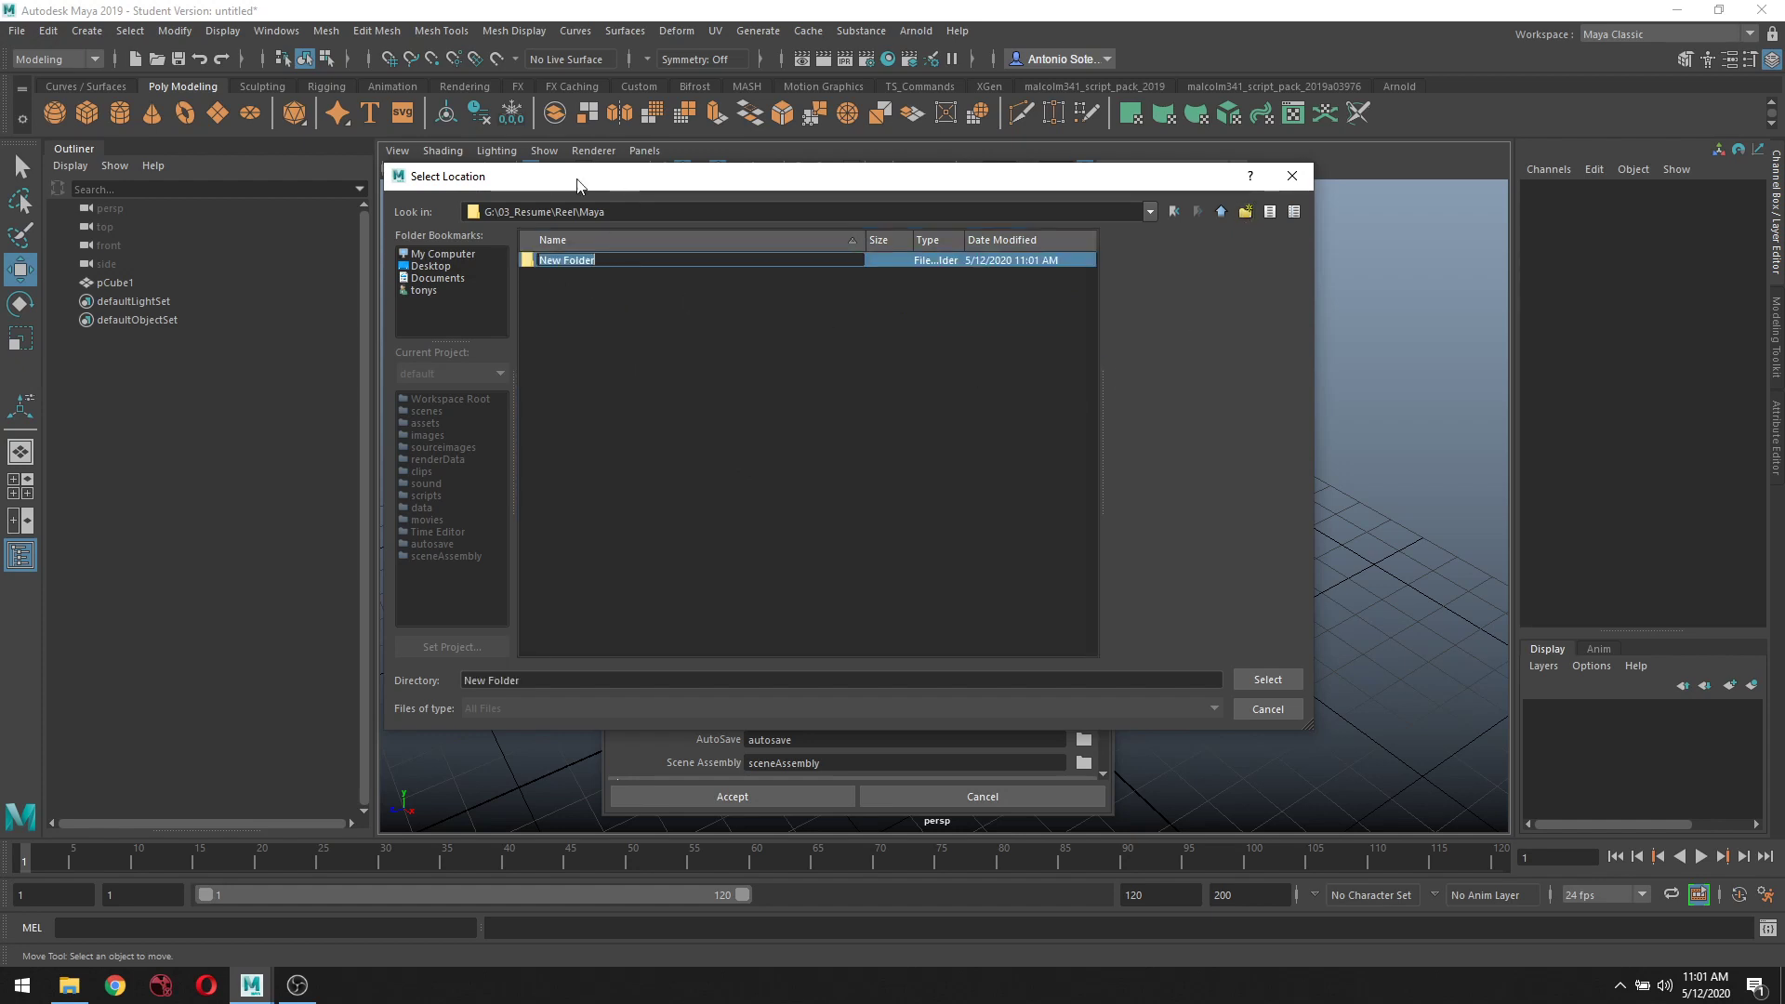
pyautogui.click(1266, 709)
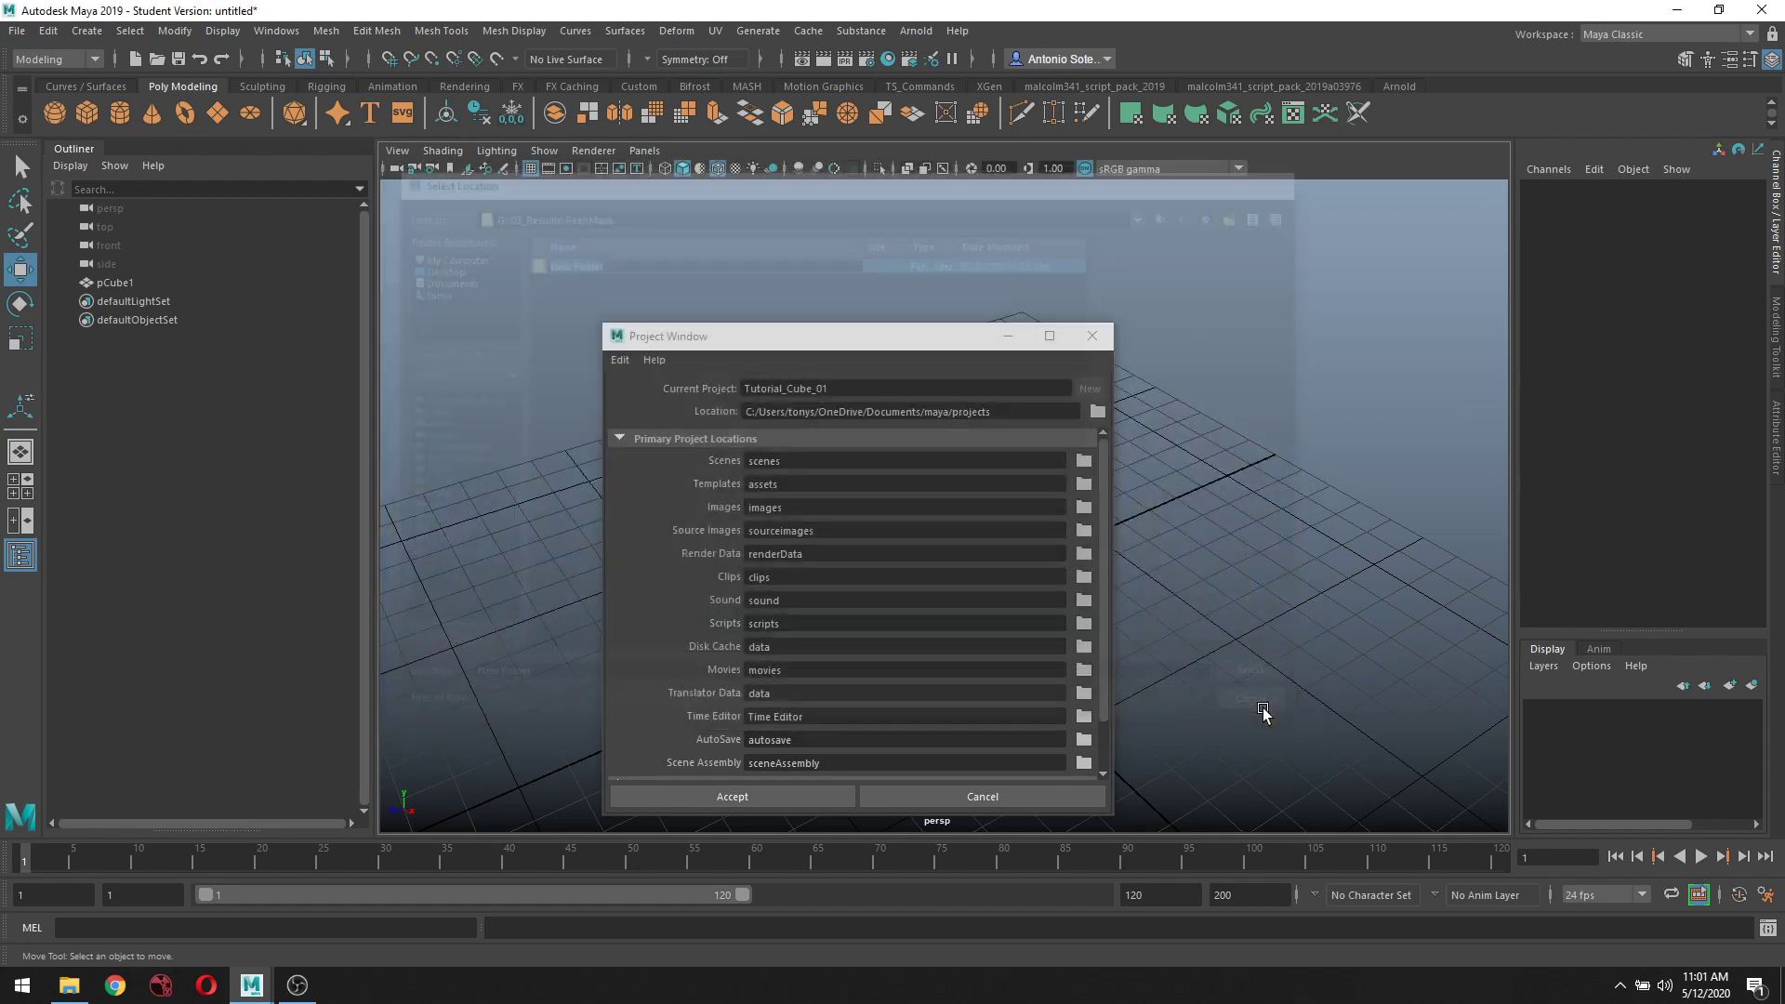
# Set the project location to G:/03_Resume/Reel/Maya and accept the new Tutorial_Cube_01 project
pyautogui.click(1096, 410)
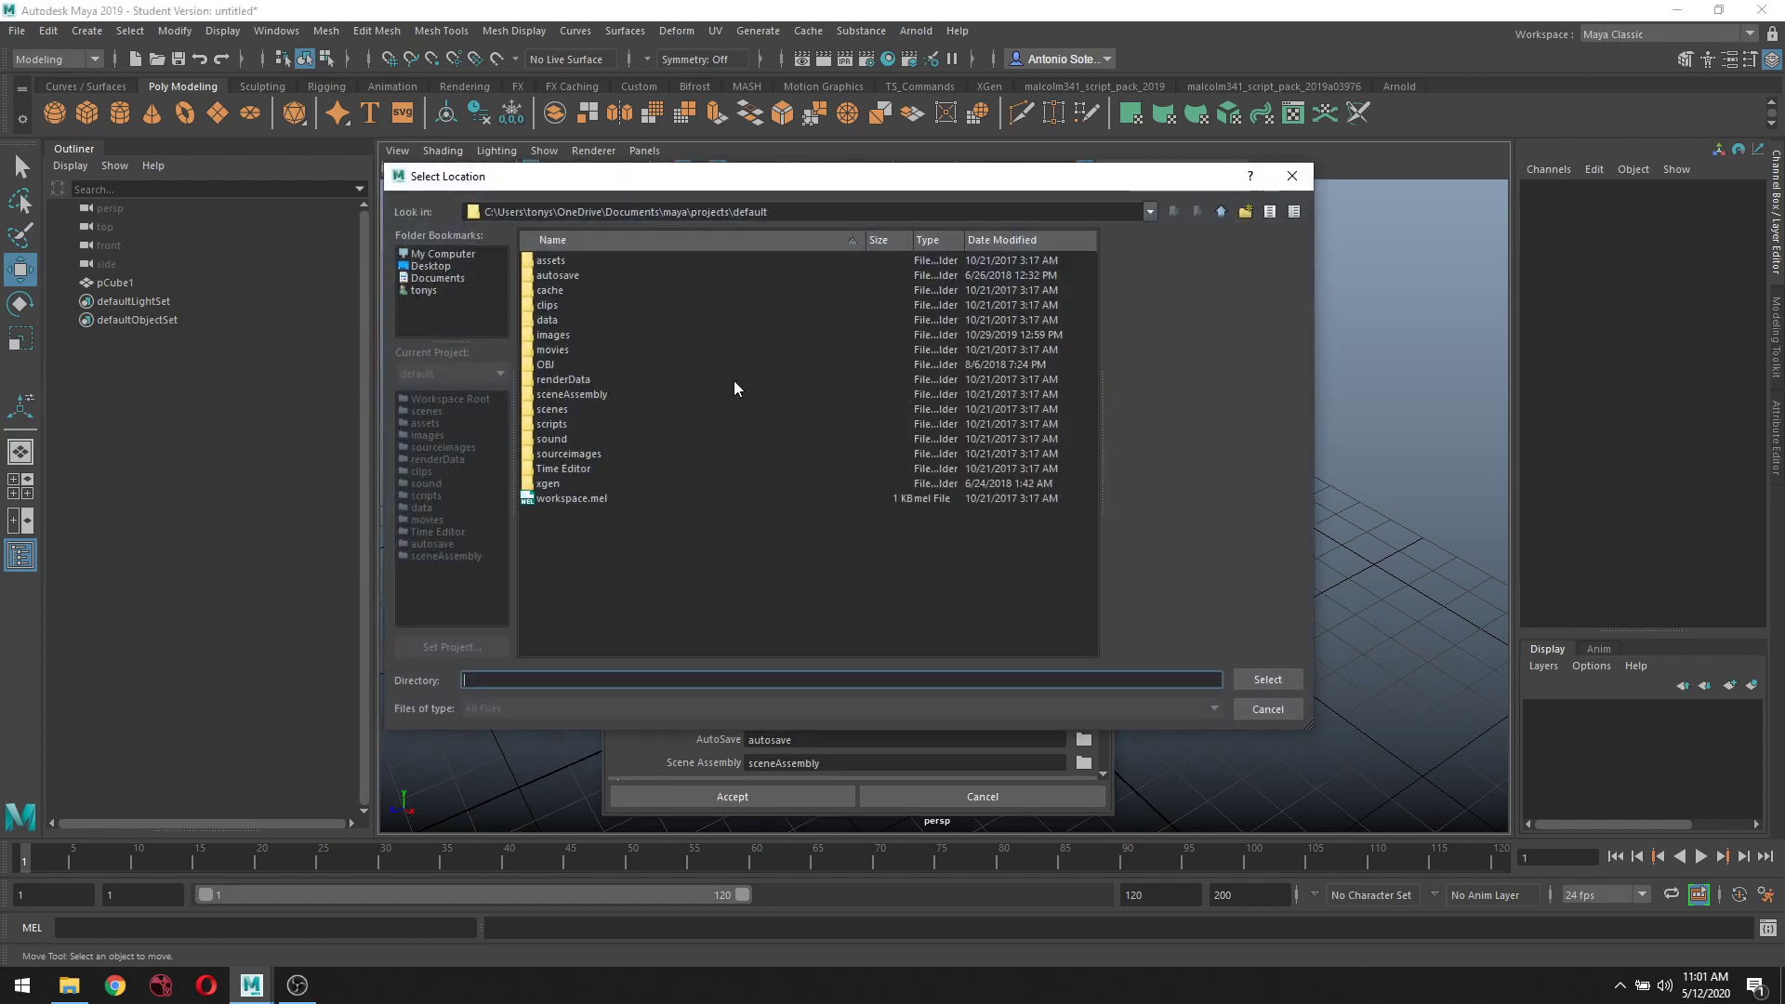
pyautogui.click(472, 255)
pyautogui.doubleClick(559, 290)
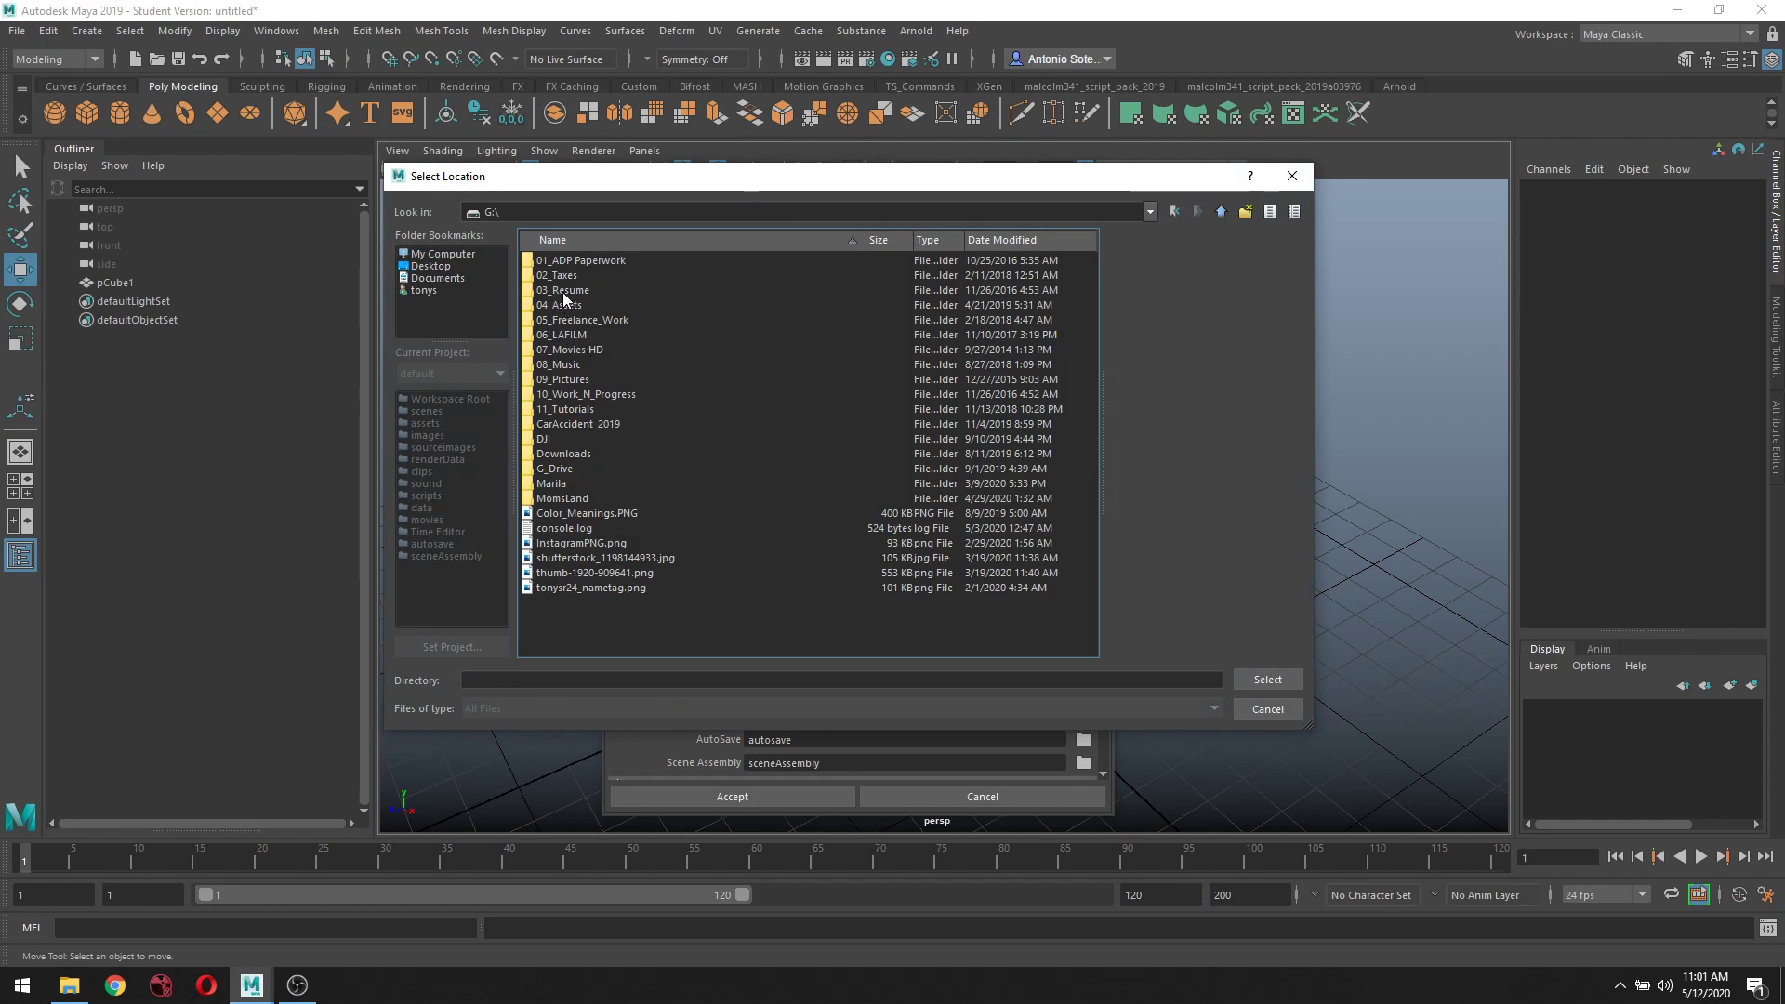
pyautogui.doubleClick(561, 290)
pyautogui.click(554, 292)
pyautogui.doubleClick(554, 293)
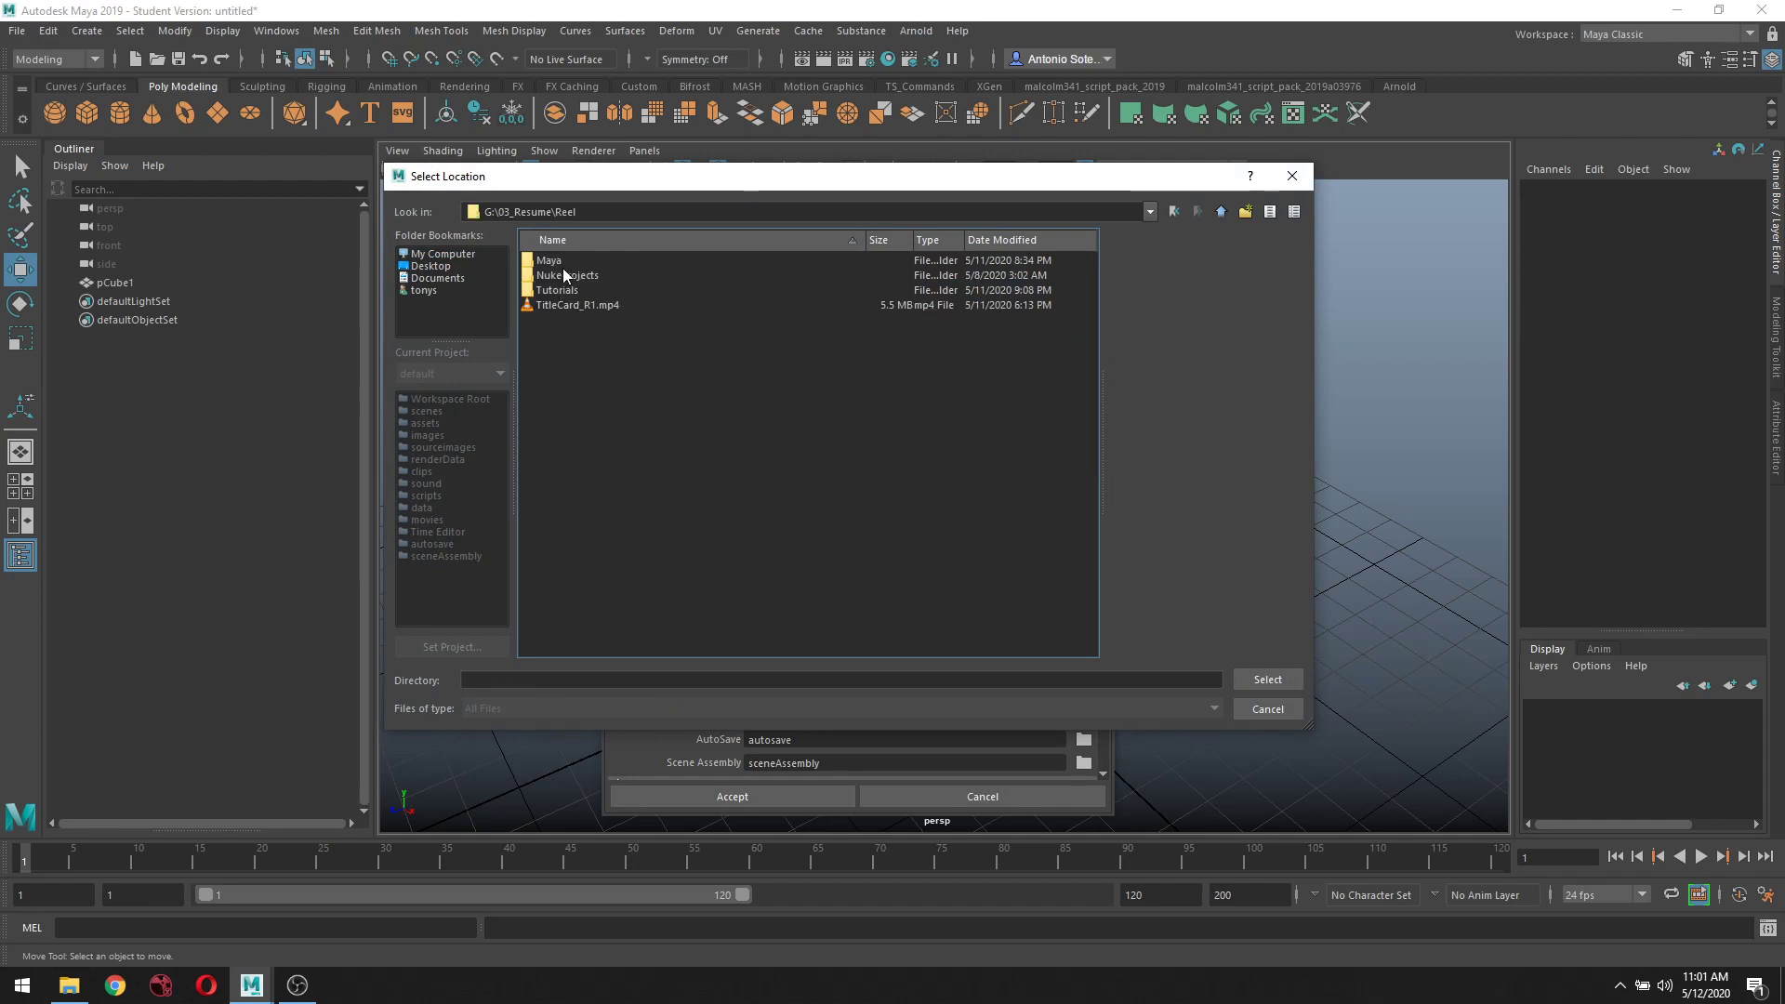
pyautogui.doubleClick(551, 262)
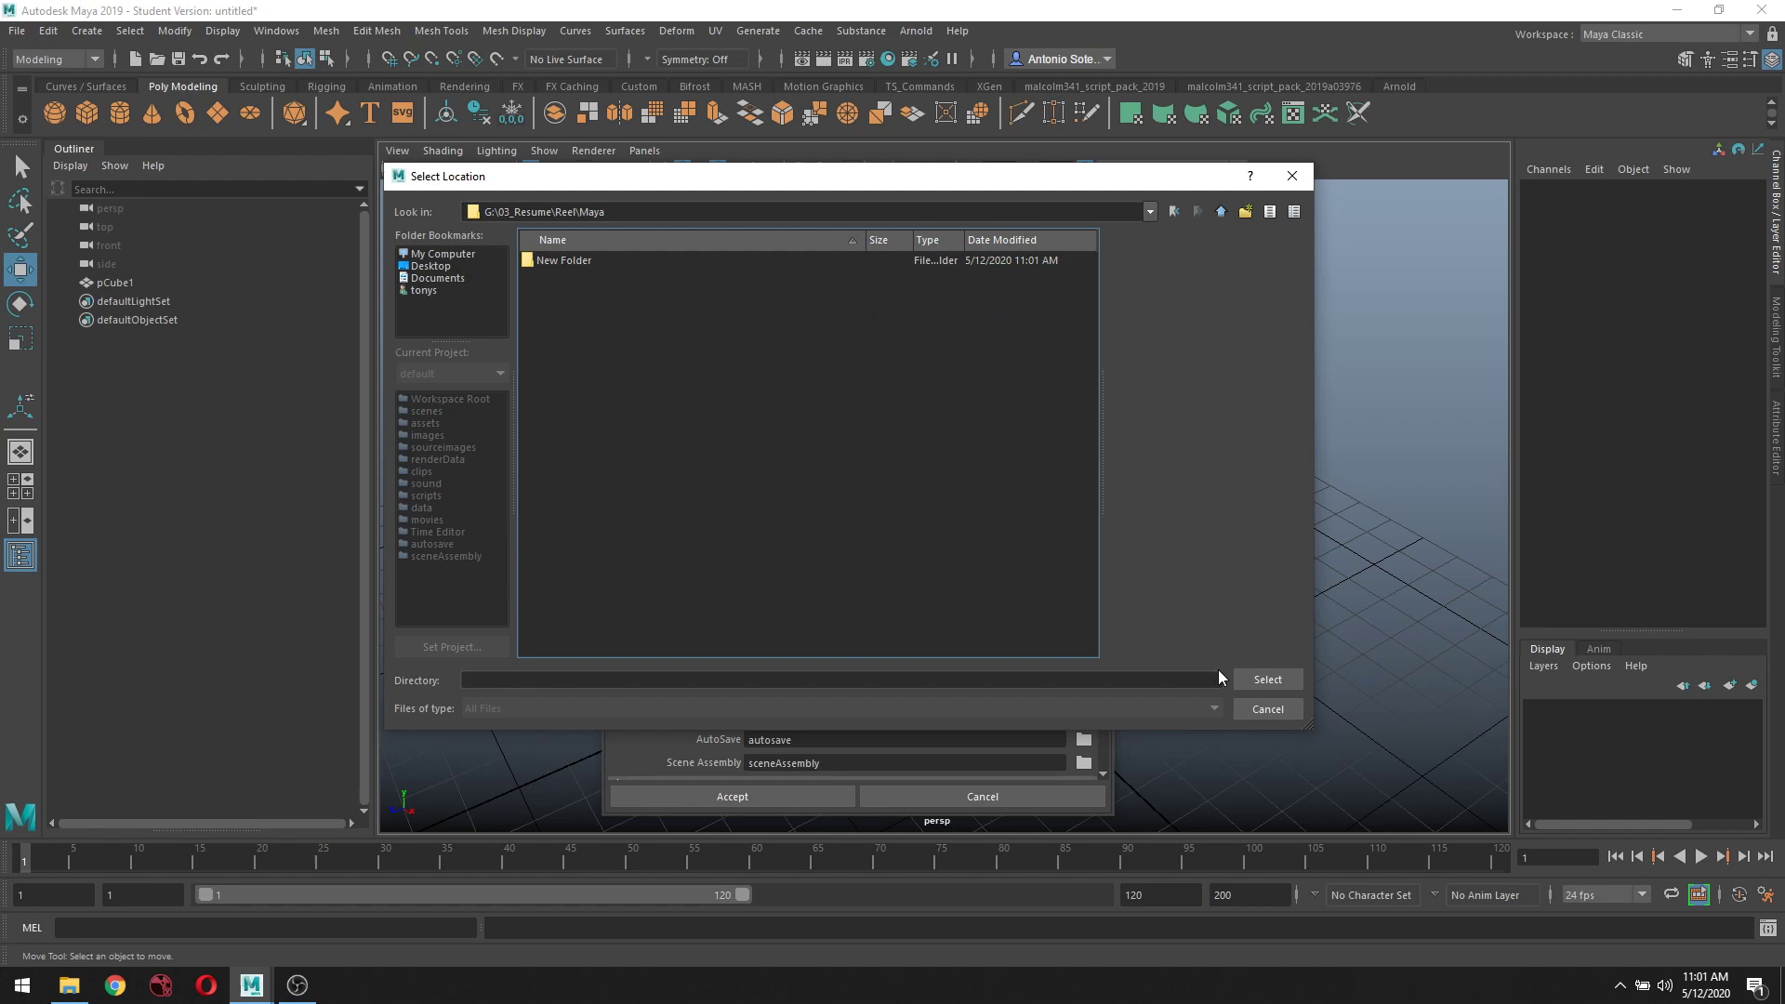
pyautogui.click(1268, 680)
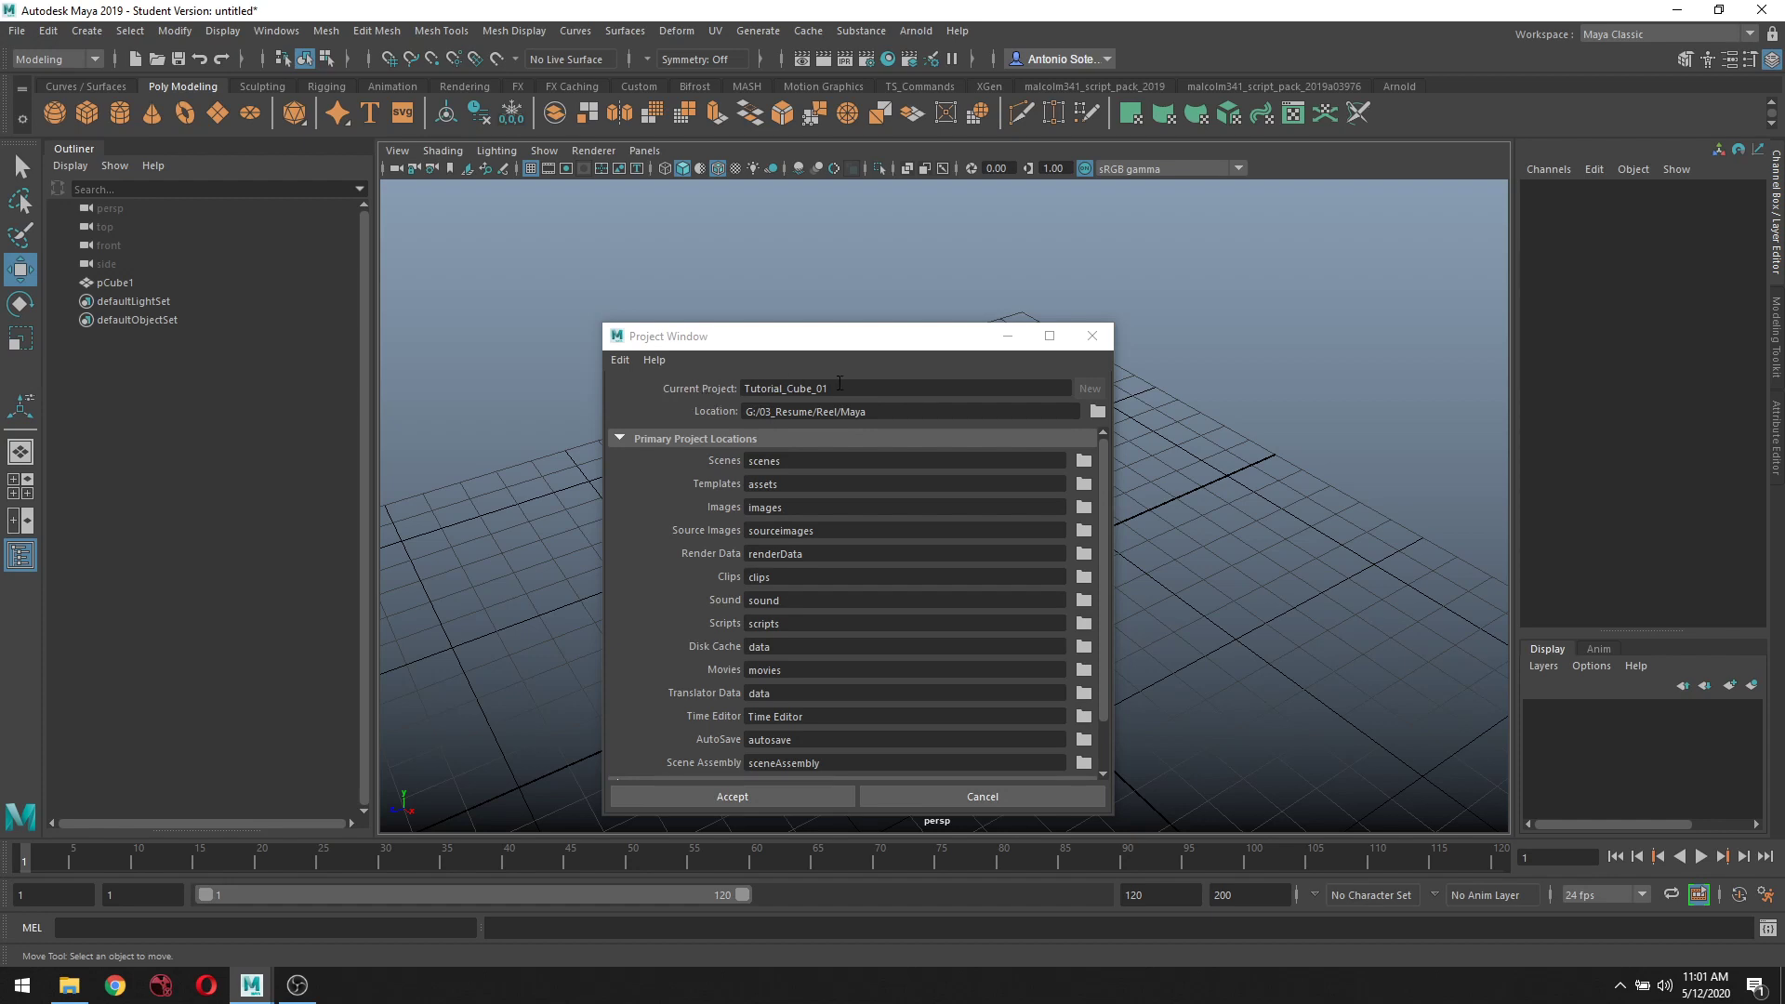
pyautogui.click(716, 800)
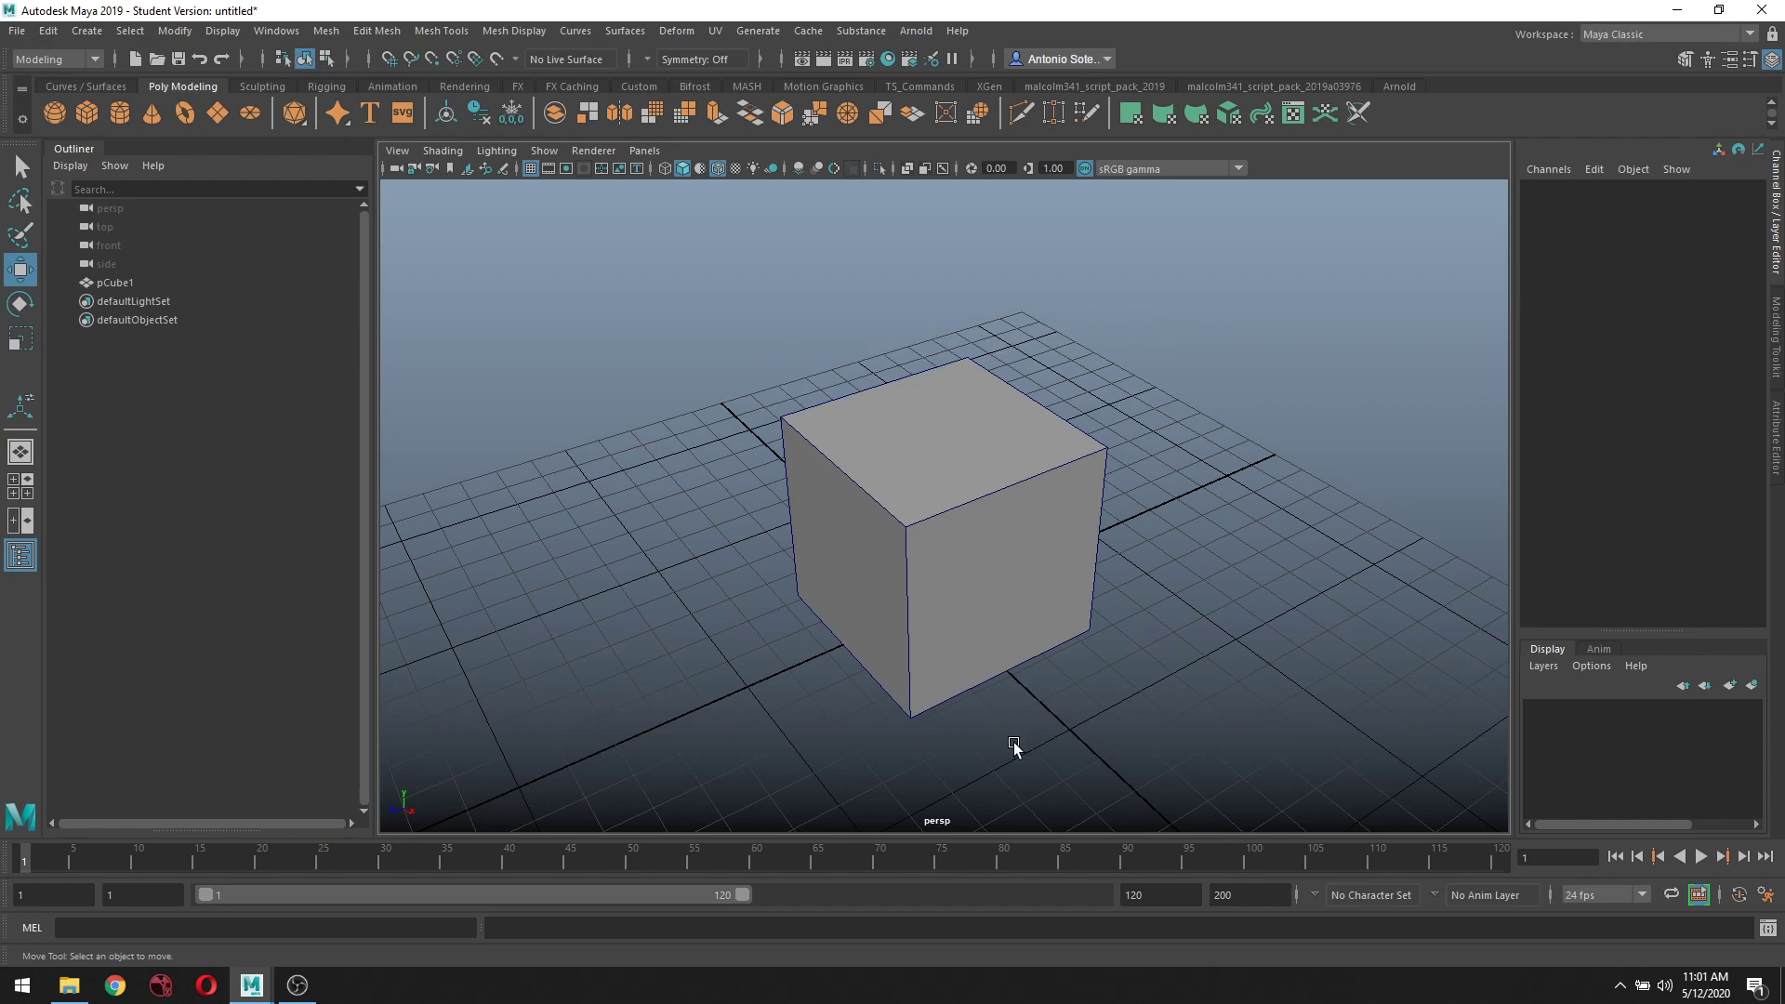
# Set Tutorial_Cube_01 as the current project through File > Set Project
pyautogui.click(17, 31)
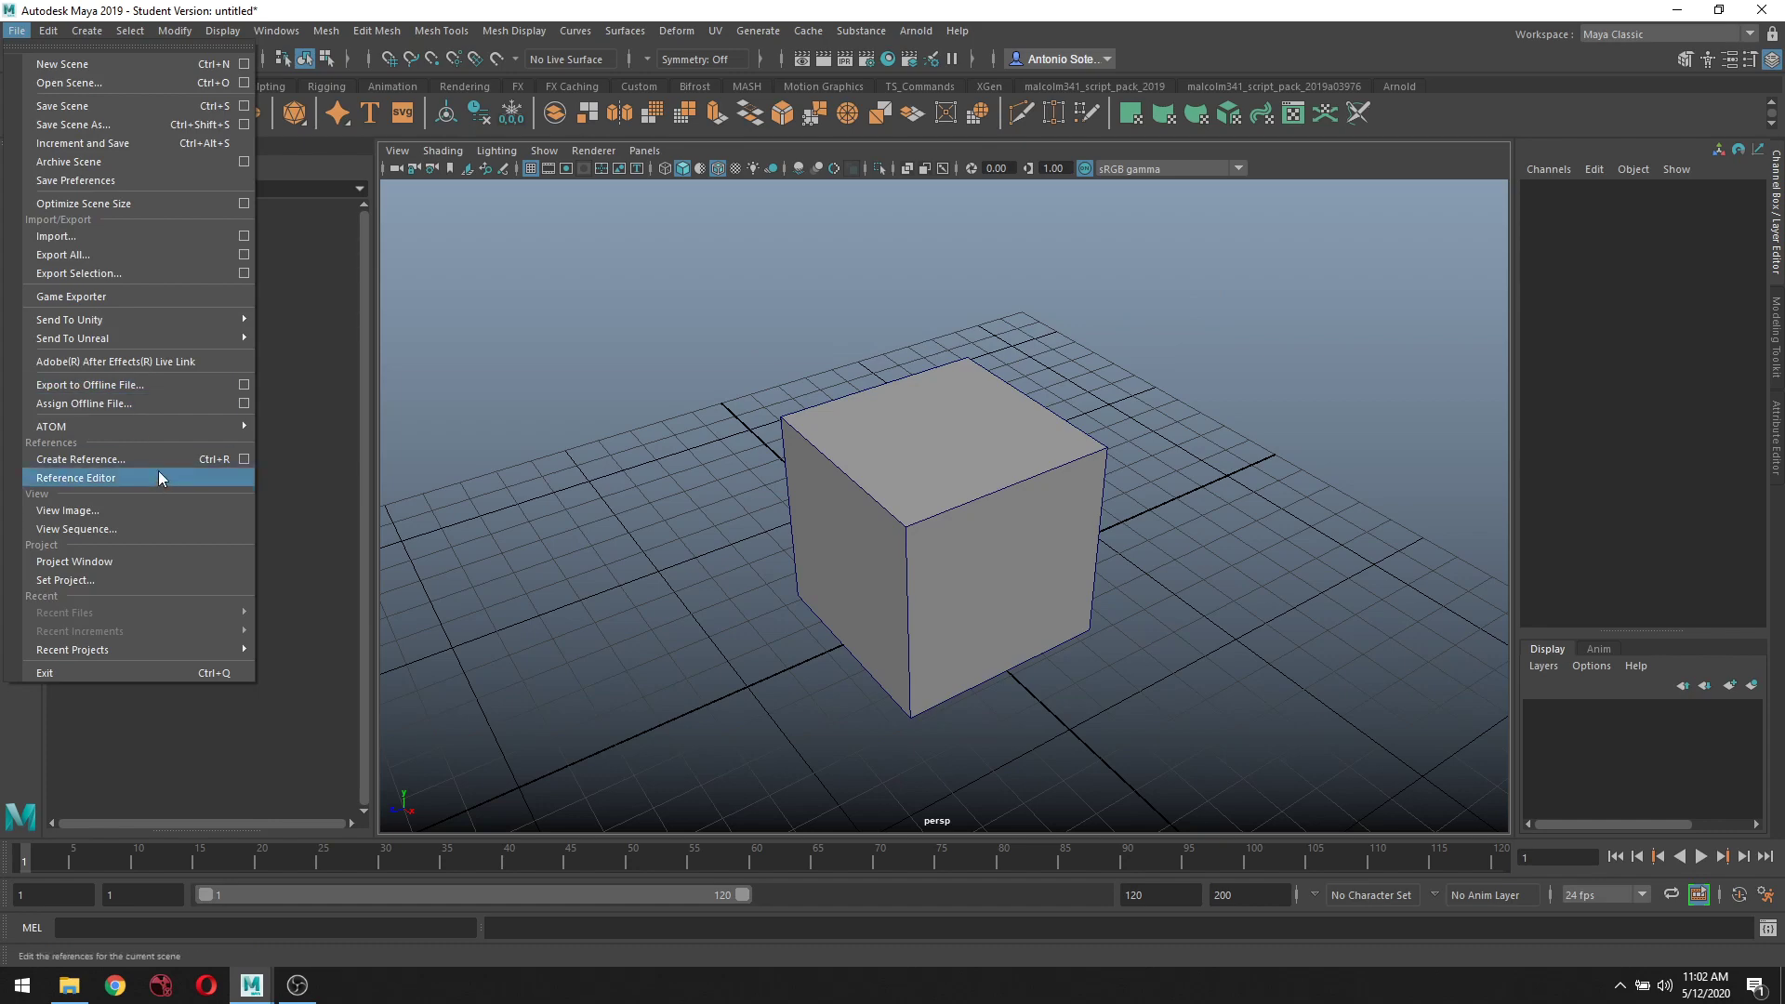
pyautogui.click(130, 580)
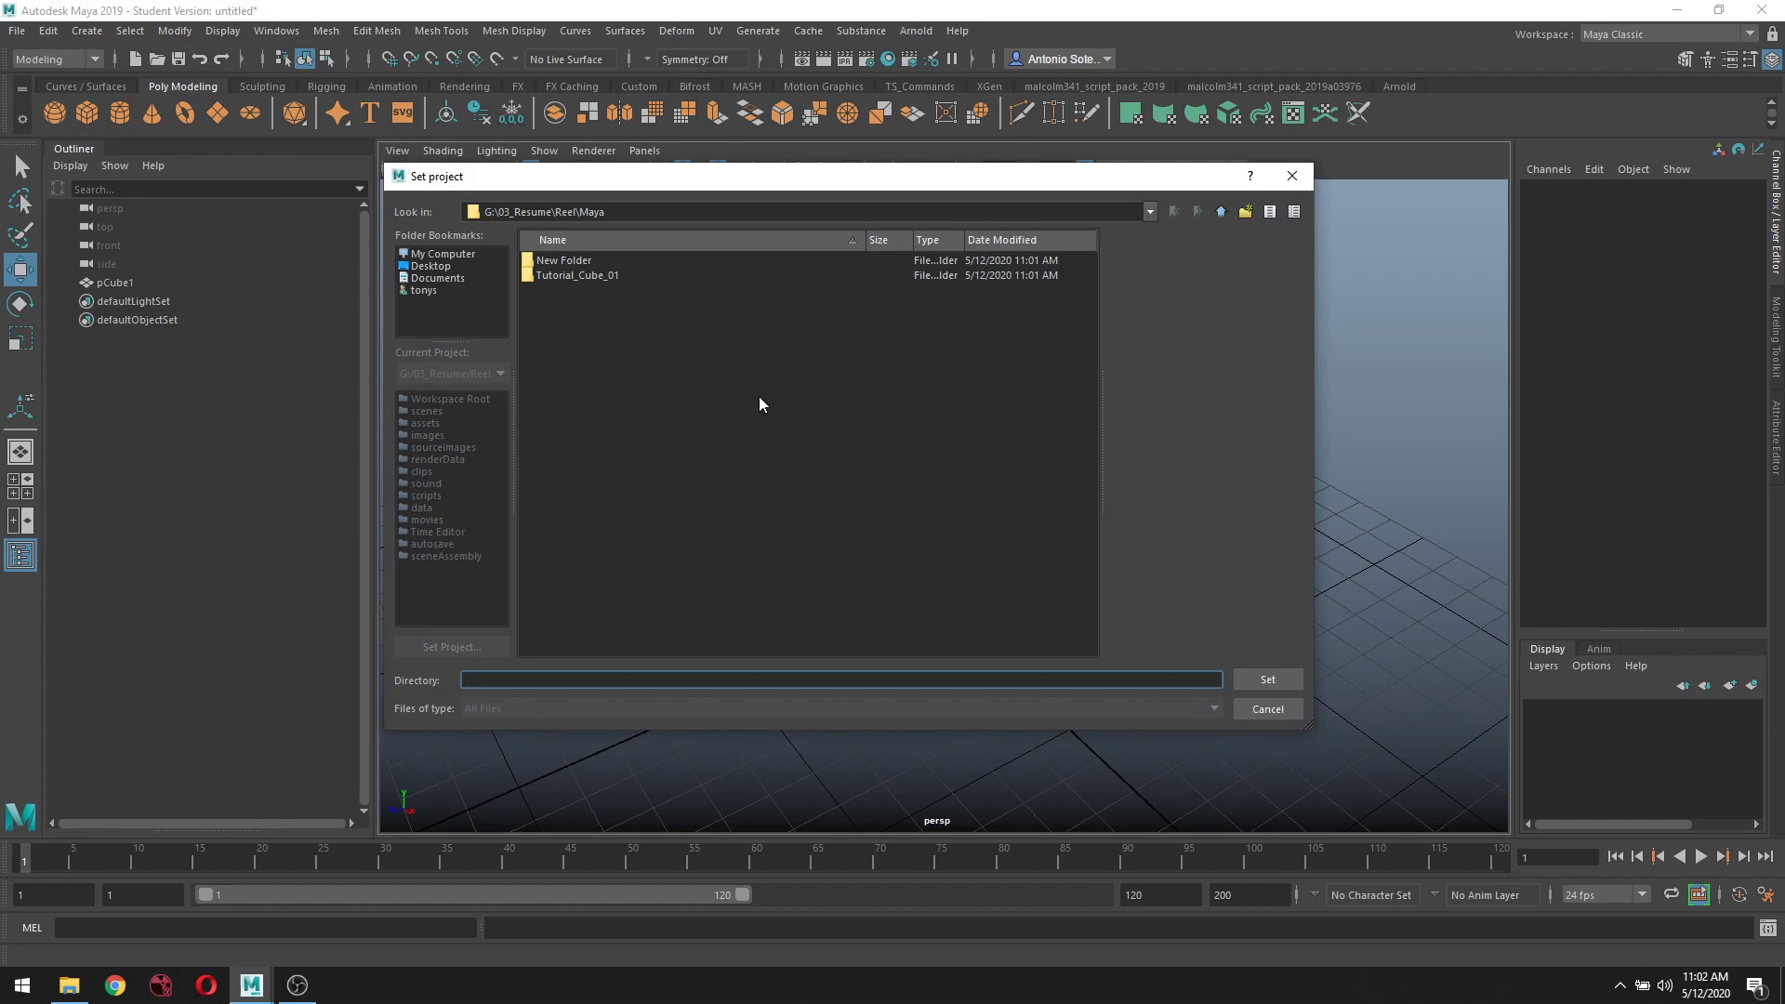
pyautogui.doubleClick(562, 277)
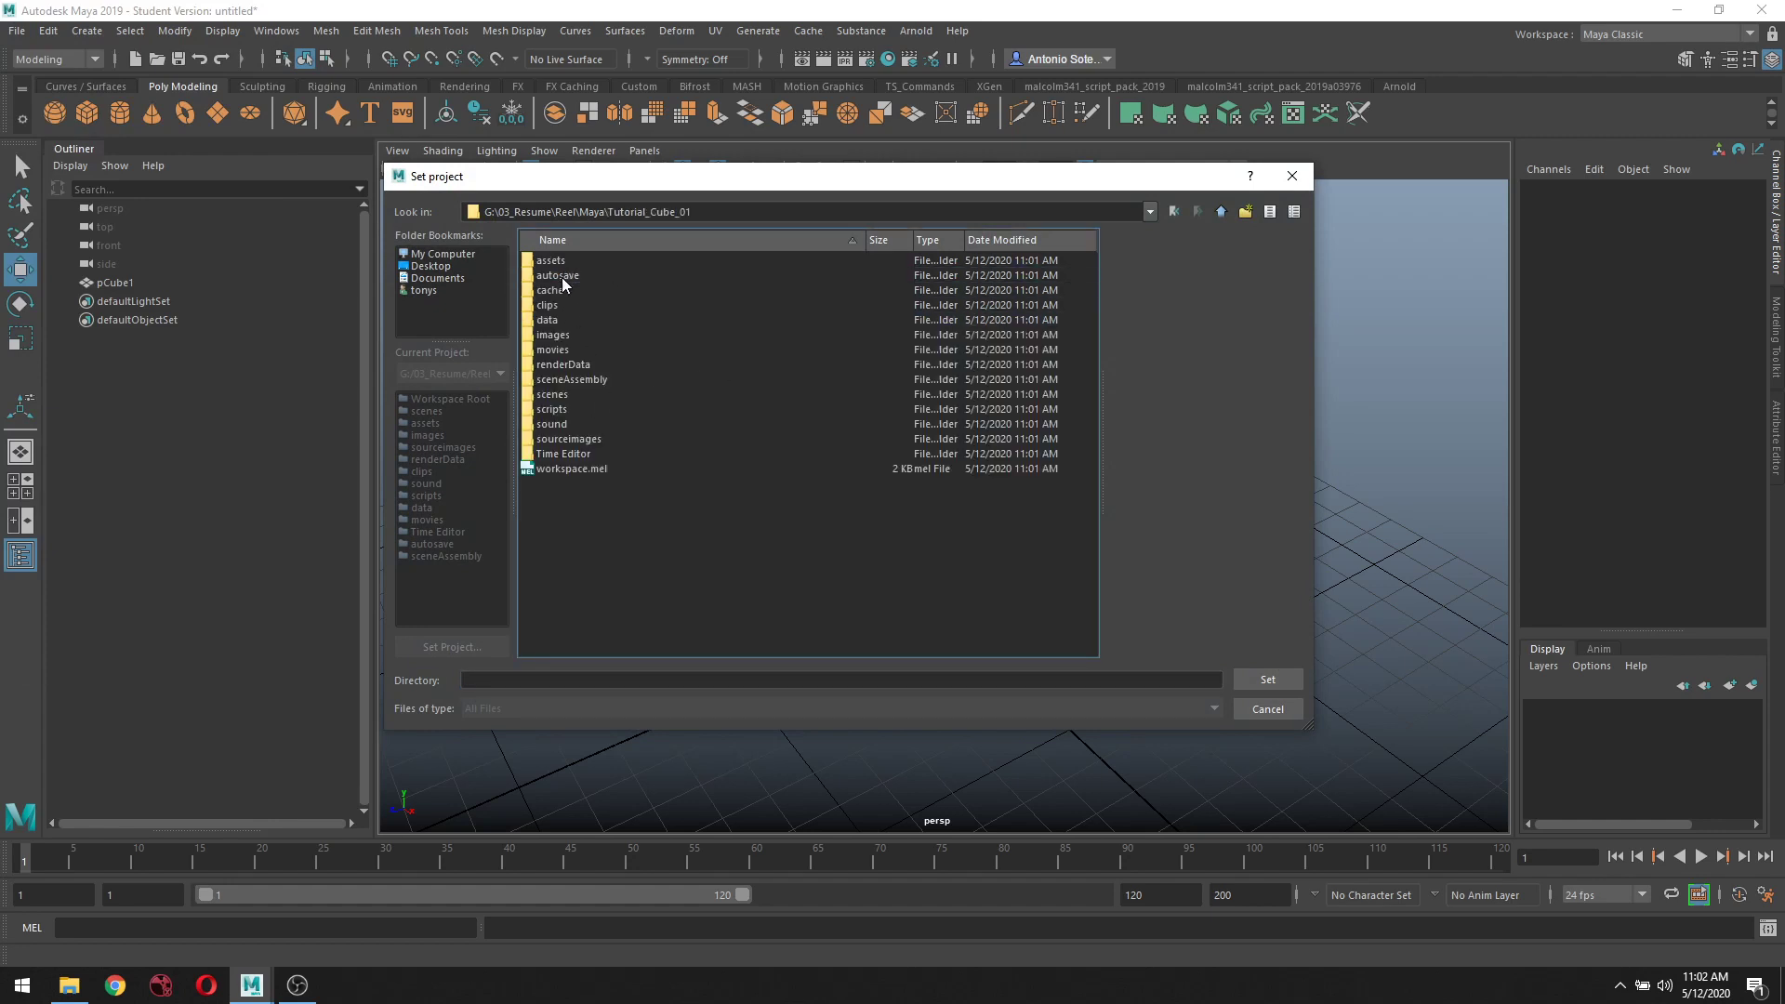
pyautogui.click(1267, 679)
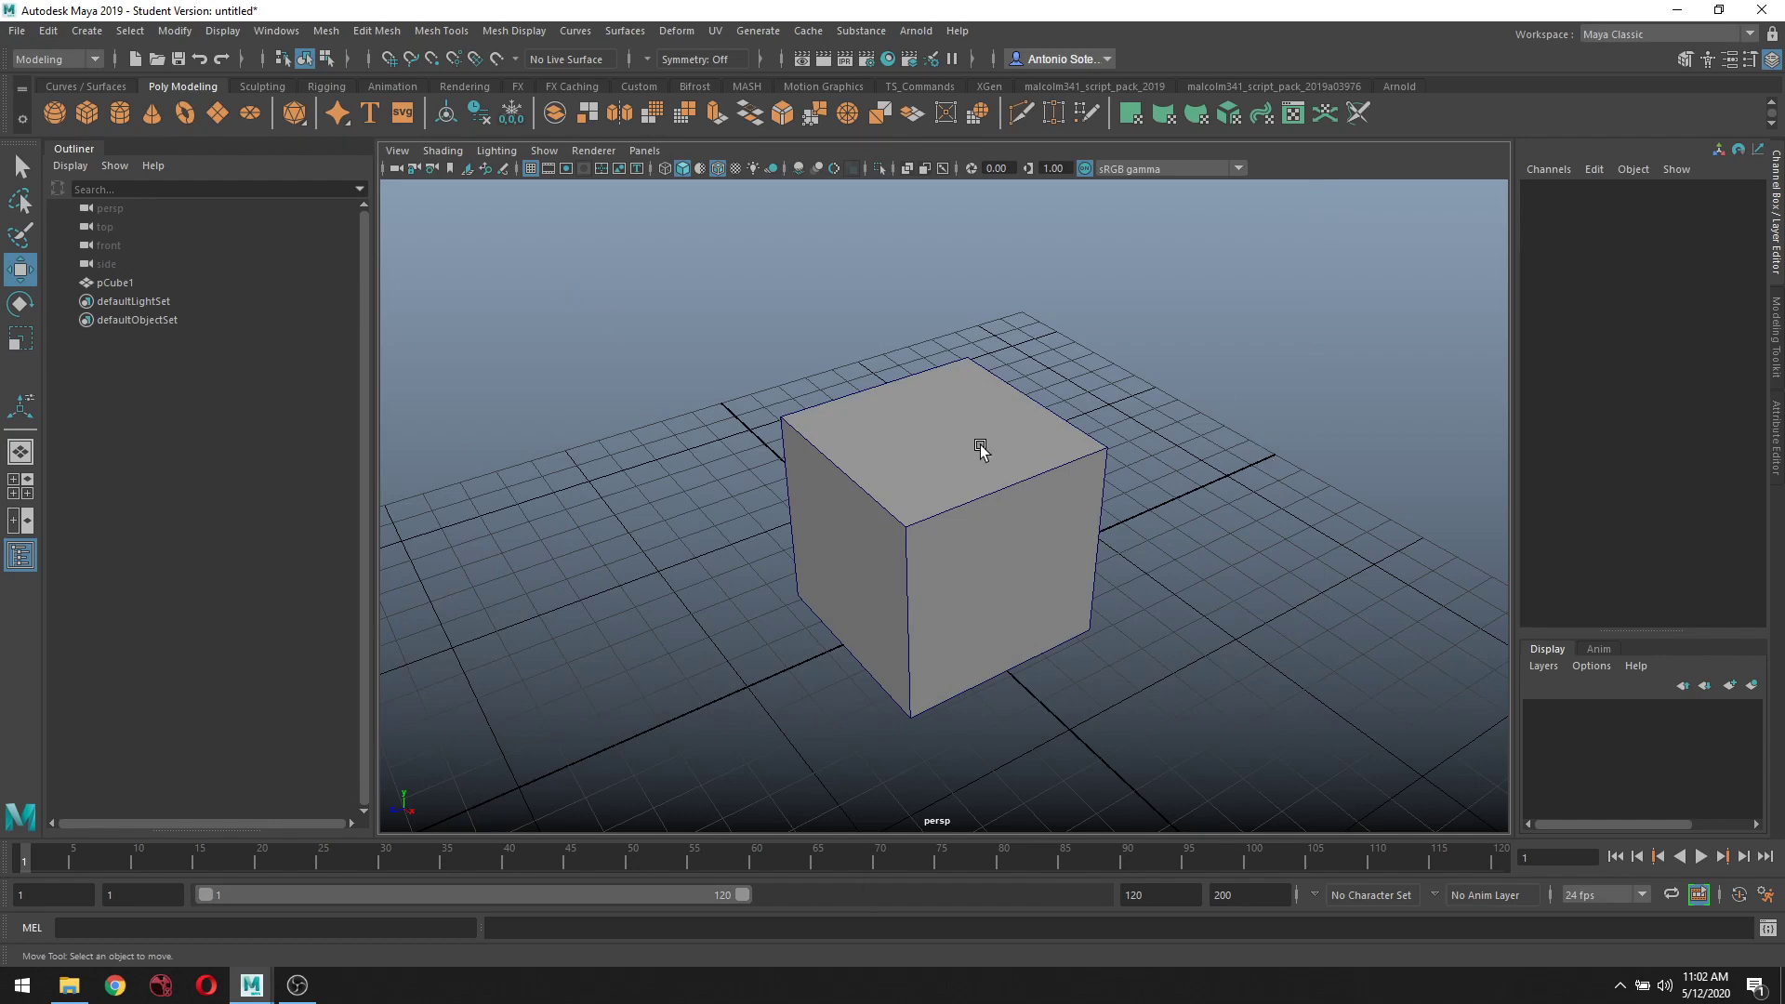
# Start Save Scene As and enter the file name 01_Cube_V01
pyautogui.click(18, 36)
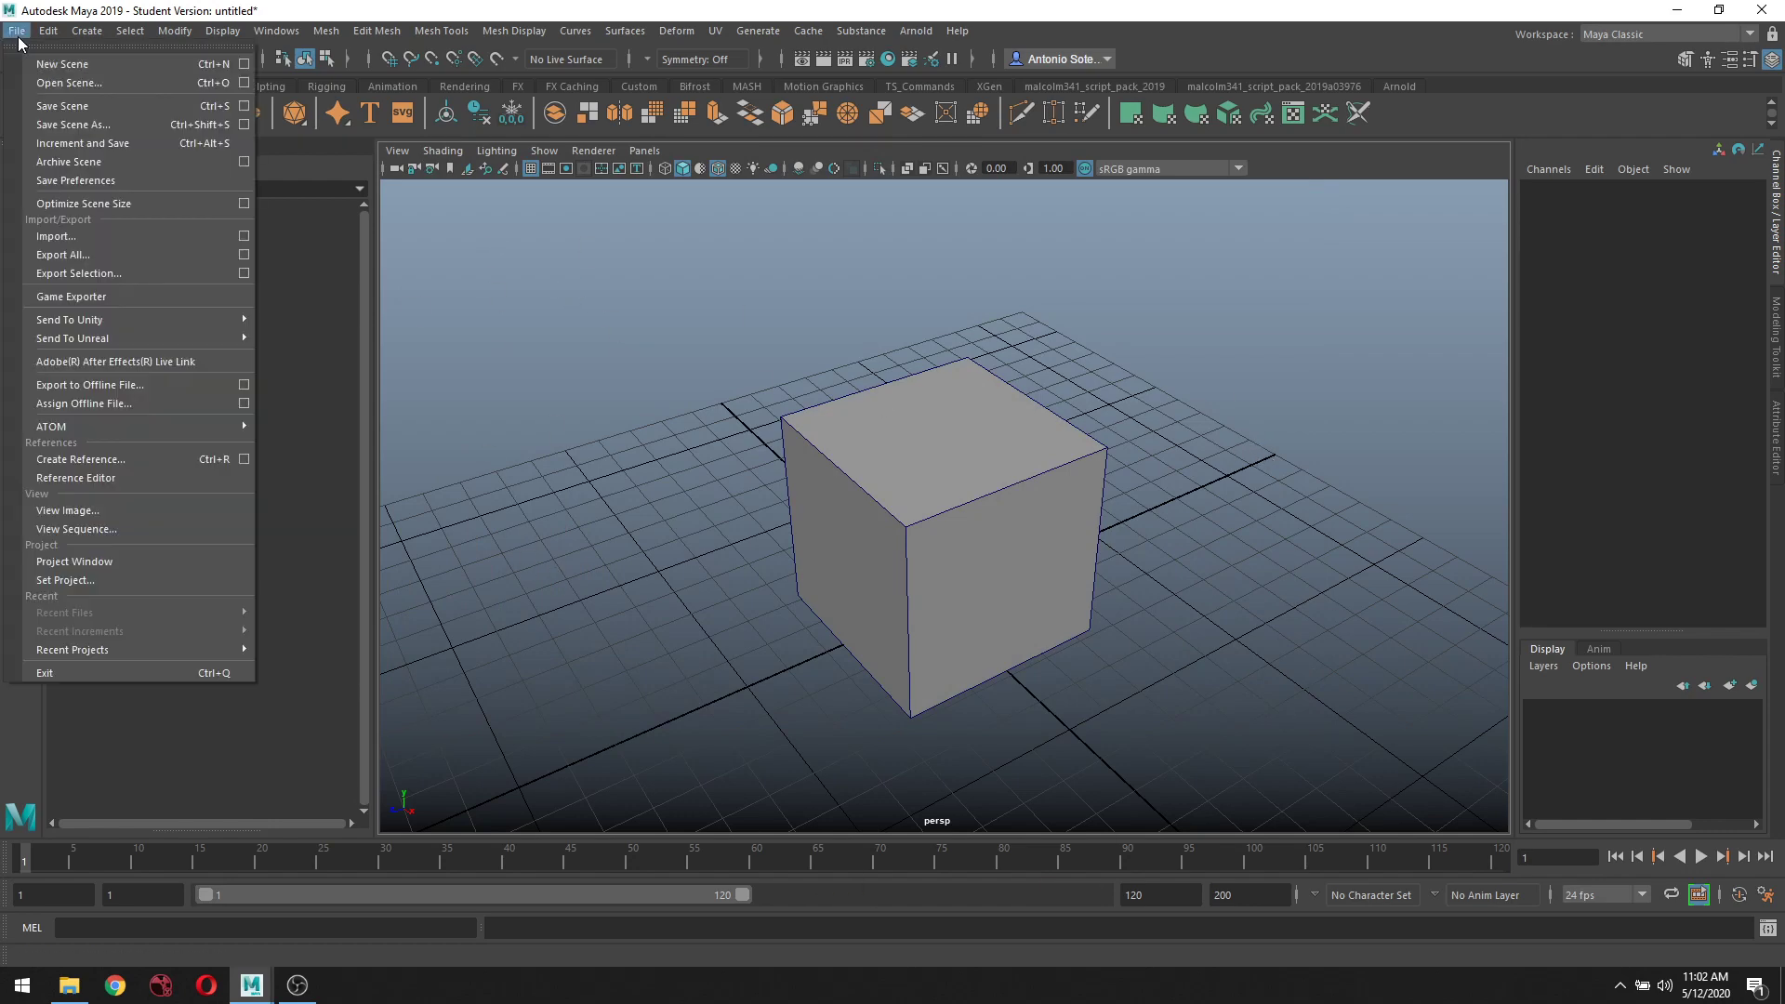
pyautogui.click(91, 127)
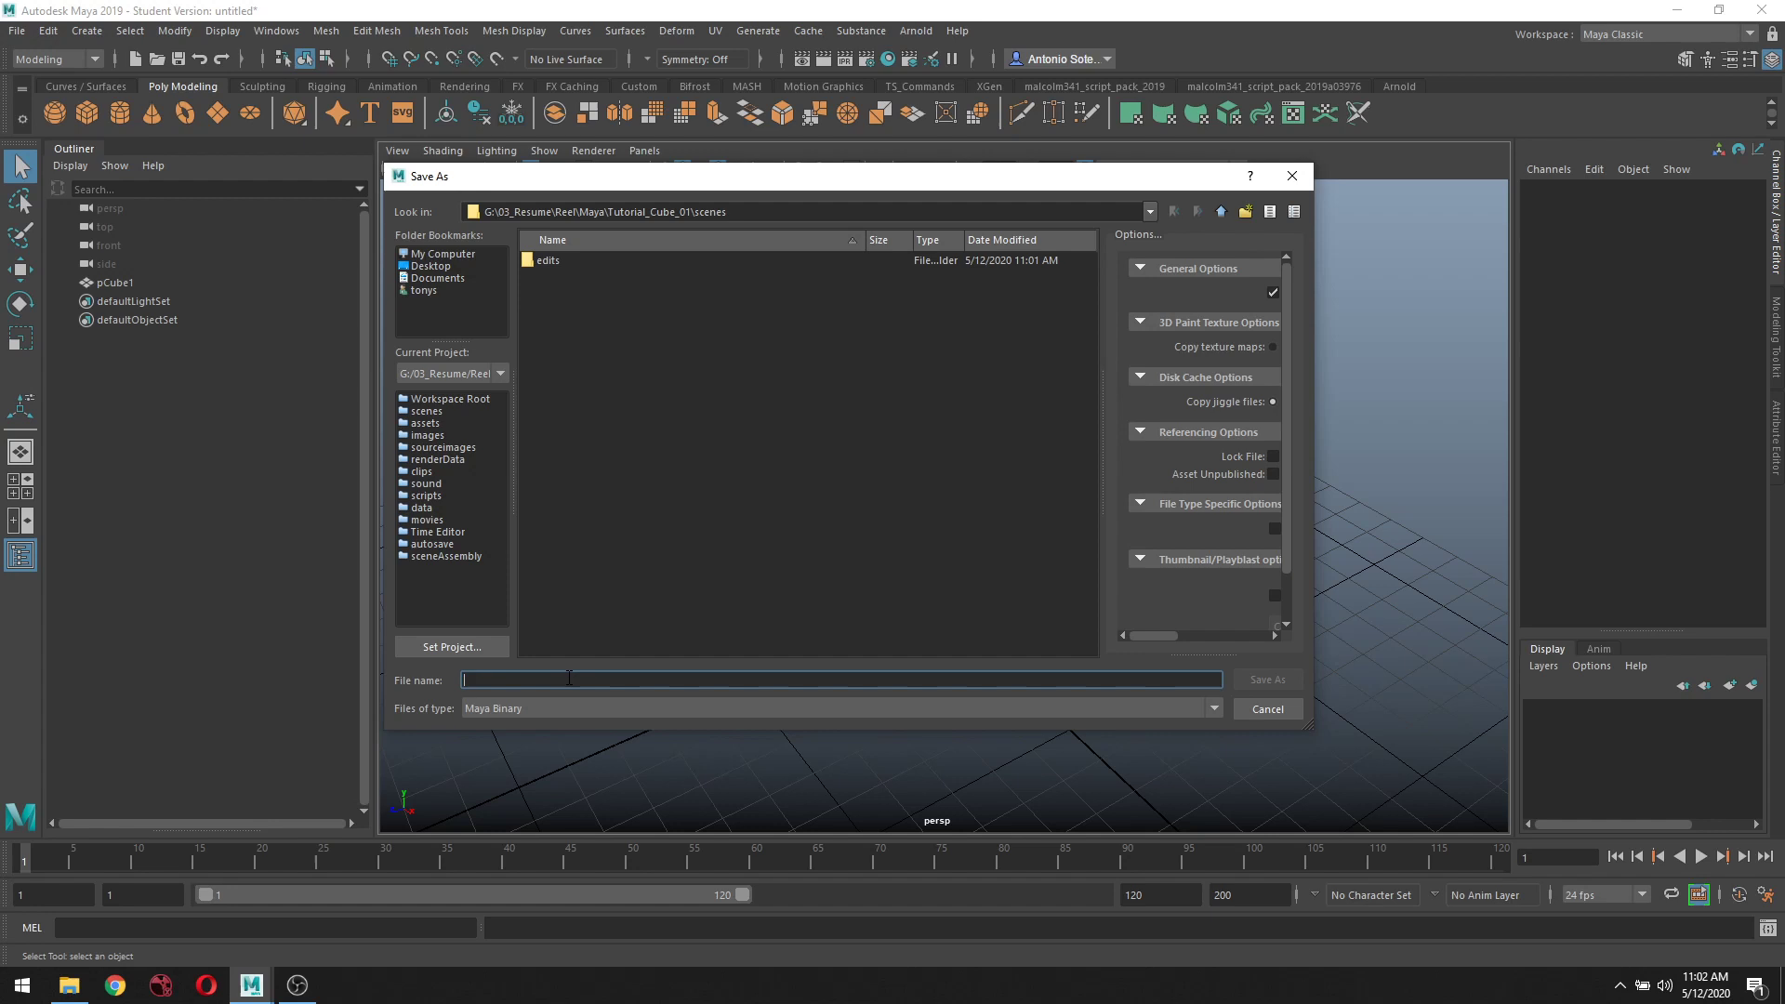
pyautogui.write('Cube_01')
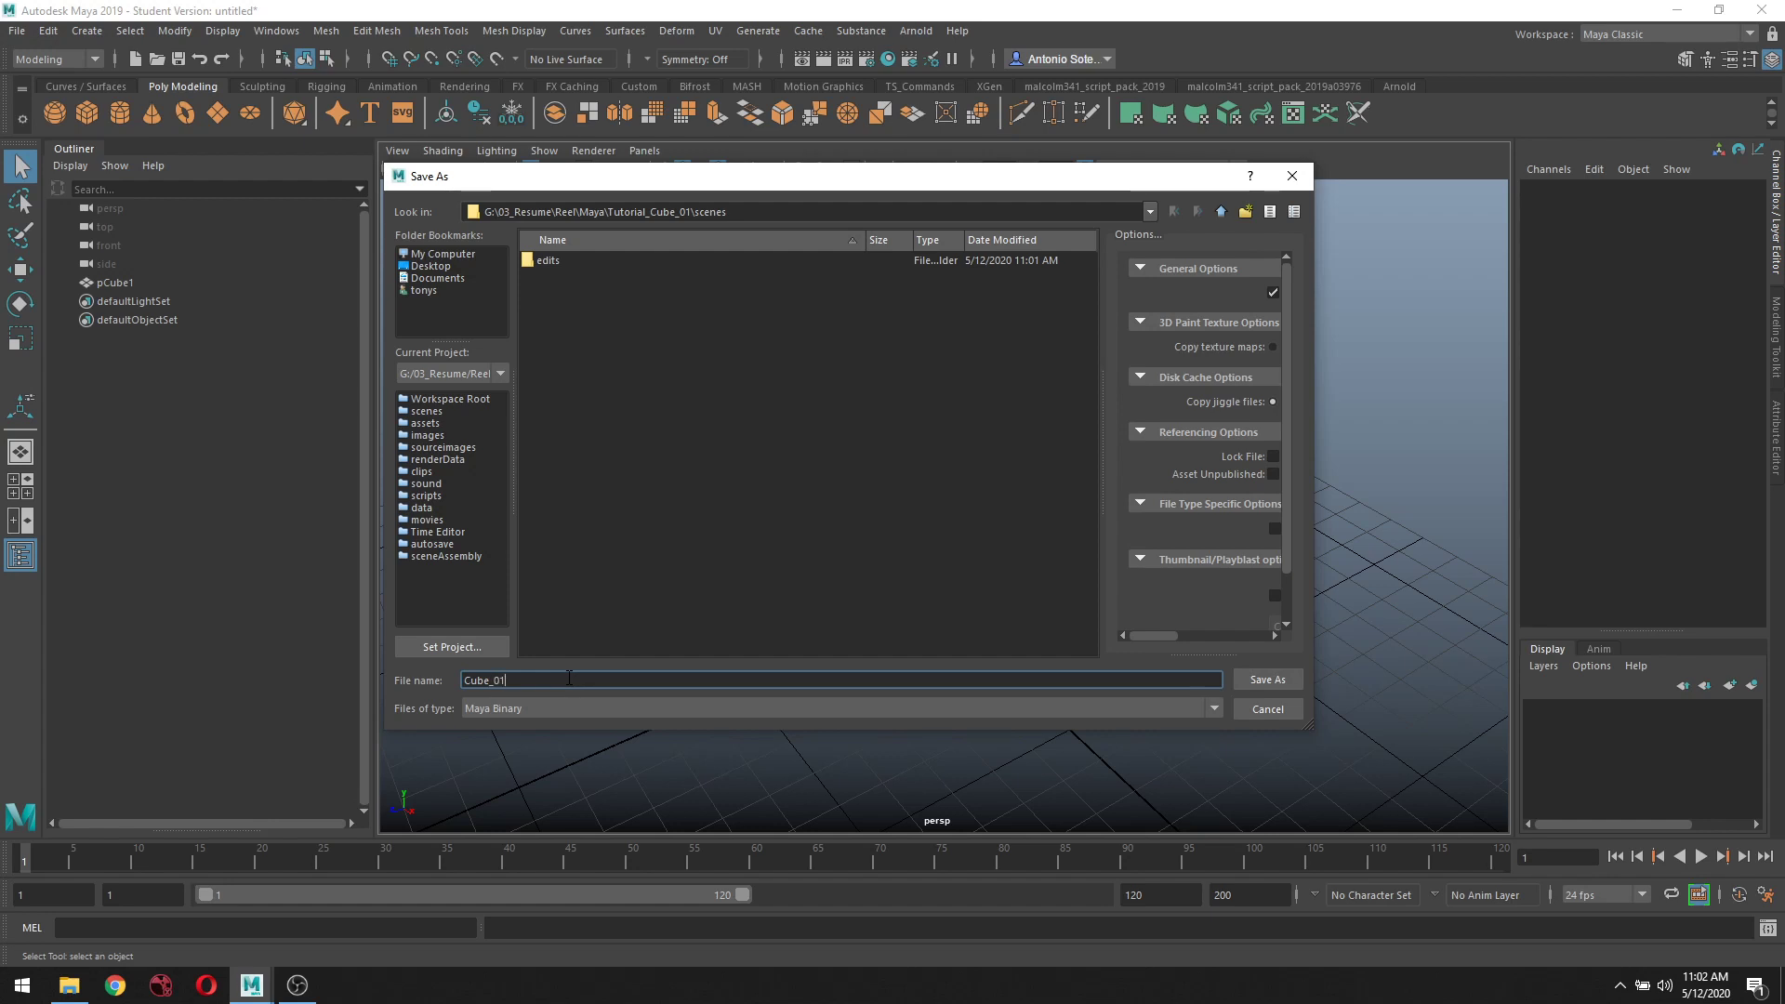
pyautogui.press('BackSpace')
pyautogui.press('BackSpace')
pyautogui.press('BackSpace')
pyautogui.press('BackSpace')
pyautogui.press('BackSpace')
pyautogui.press('BackSpace')
pyautogui.press('BackSpace')
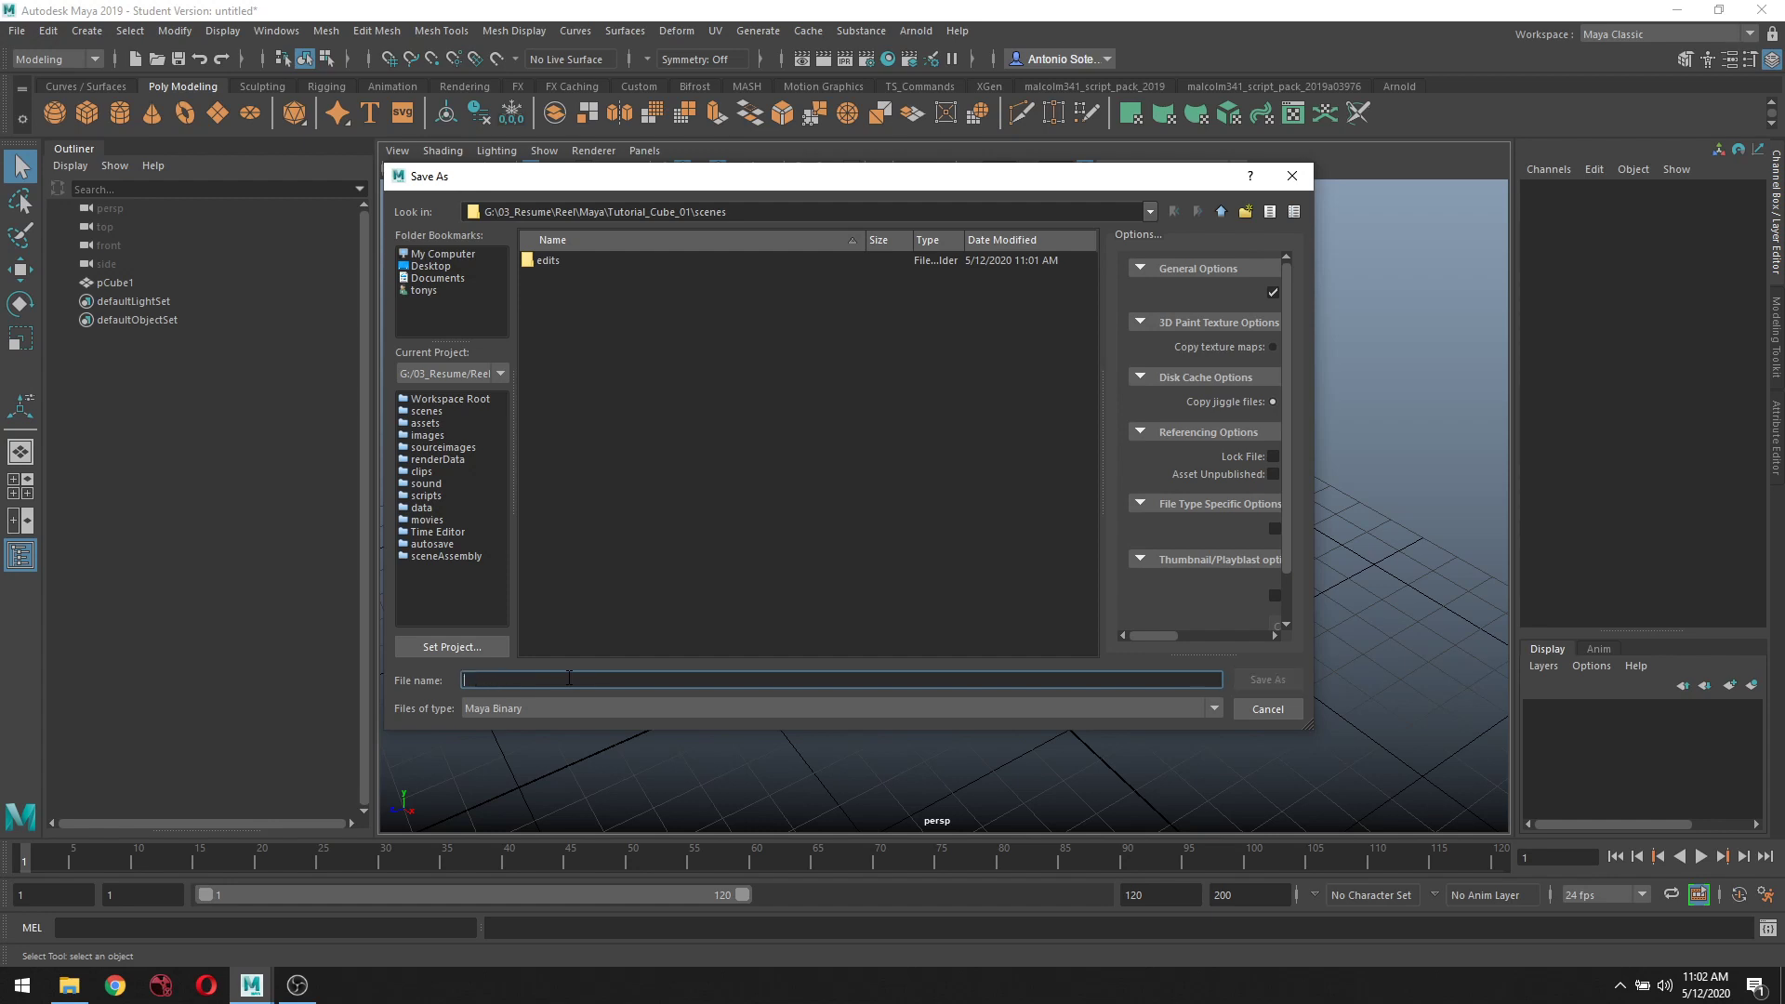
pyautogui.write('01')
pyautogui.write('_Cube_V01')
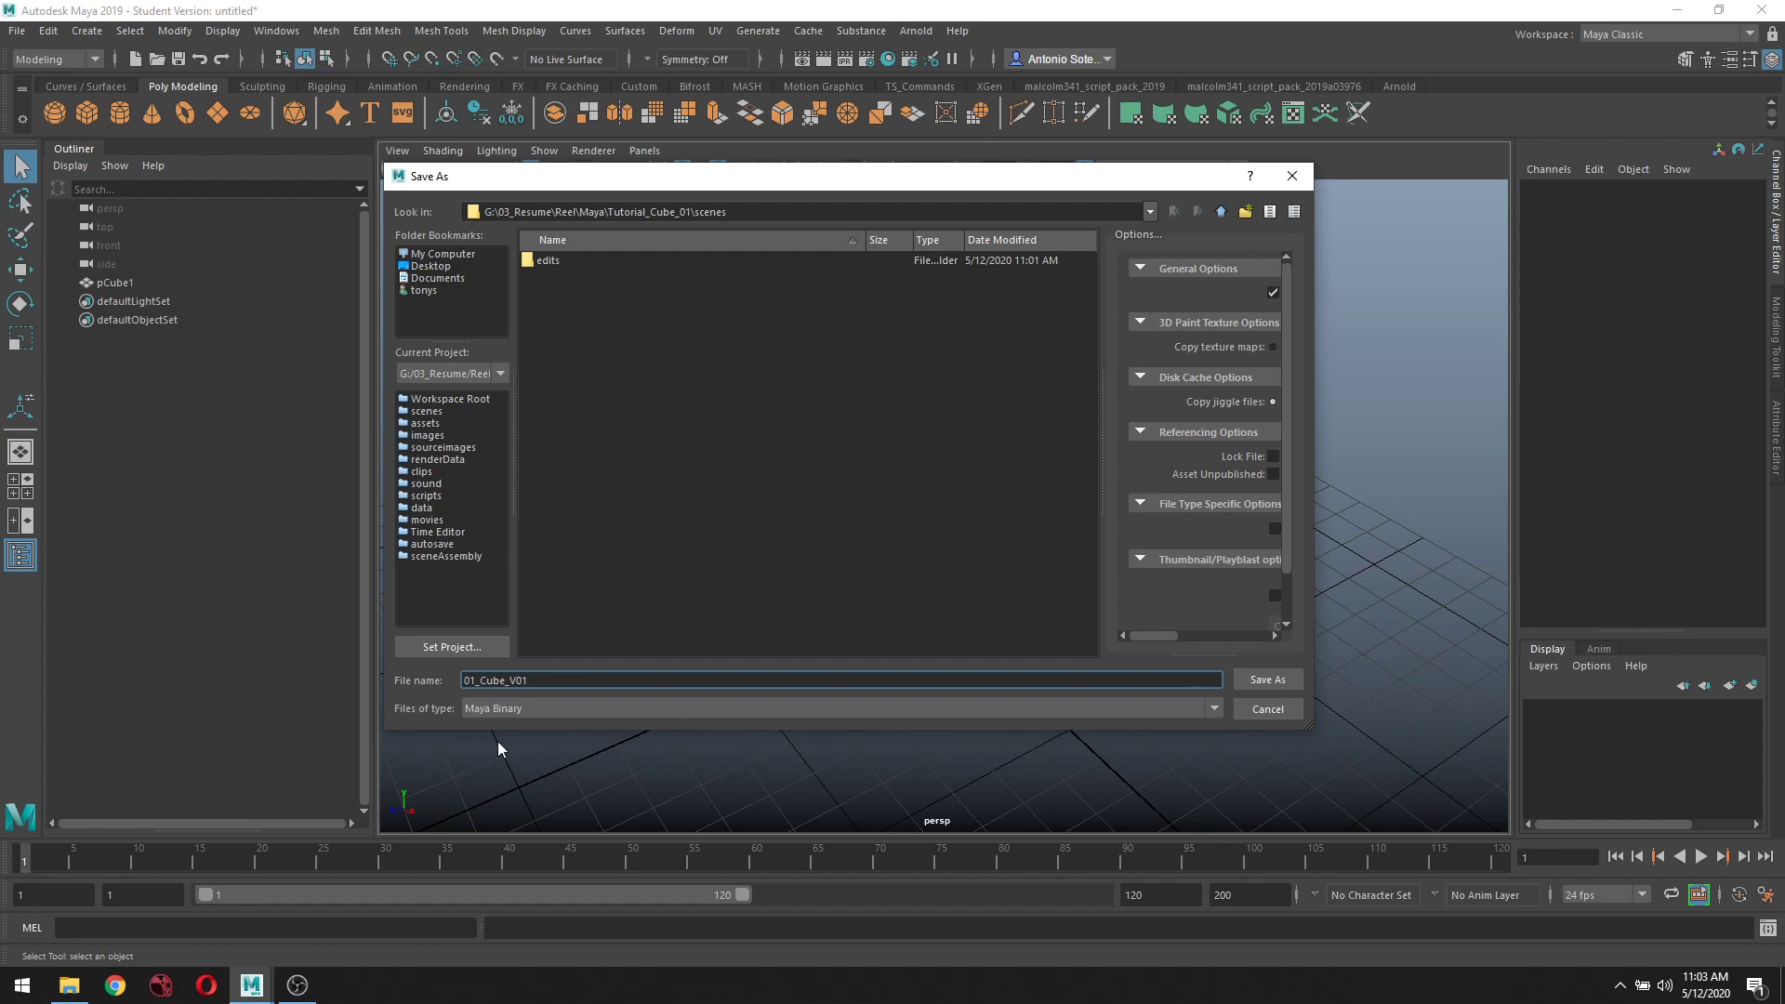
# Keep the Maya Binary type and save, continuing past the Student Version notice
pyautogui.click(530, 716)
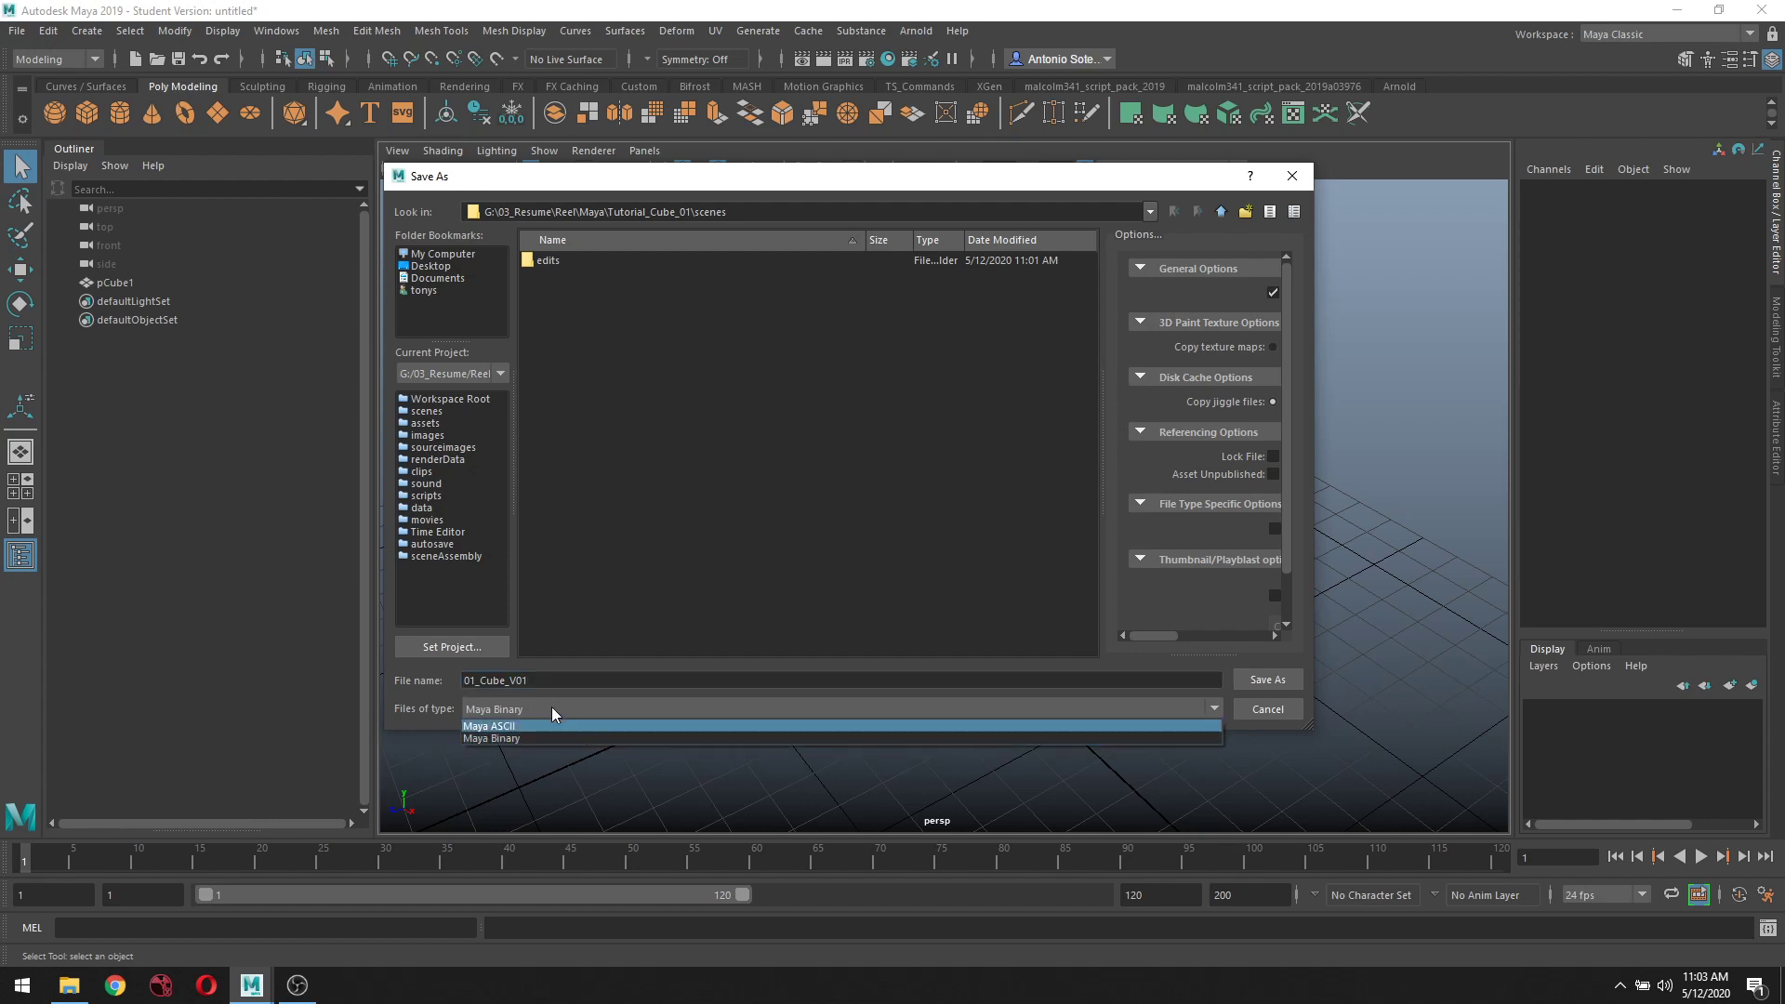
pyautogui.click(555, 714)
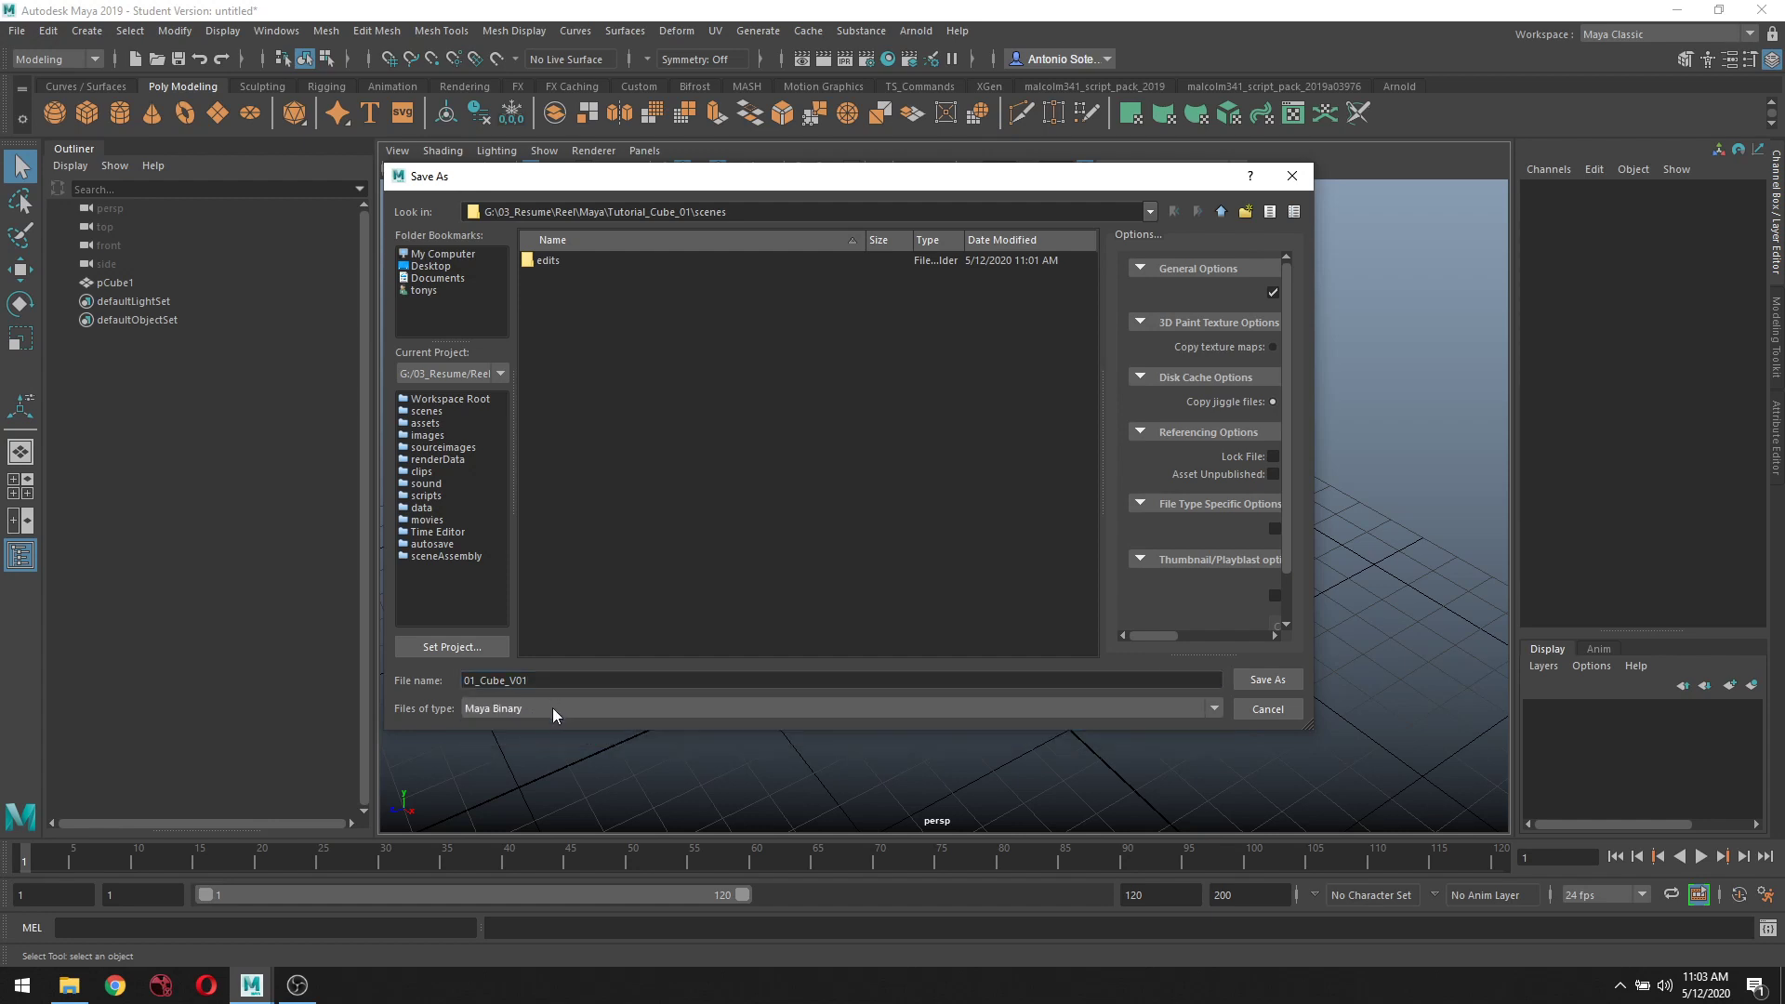
pyautogui.click(1255, 680)
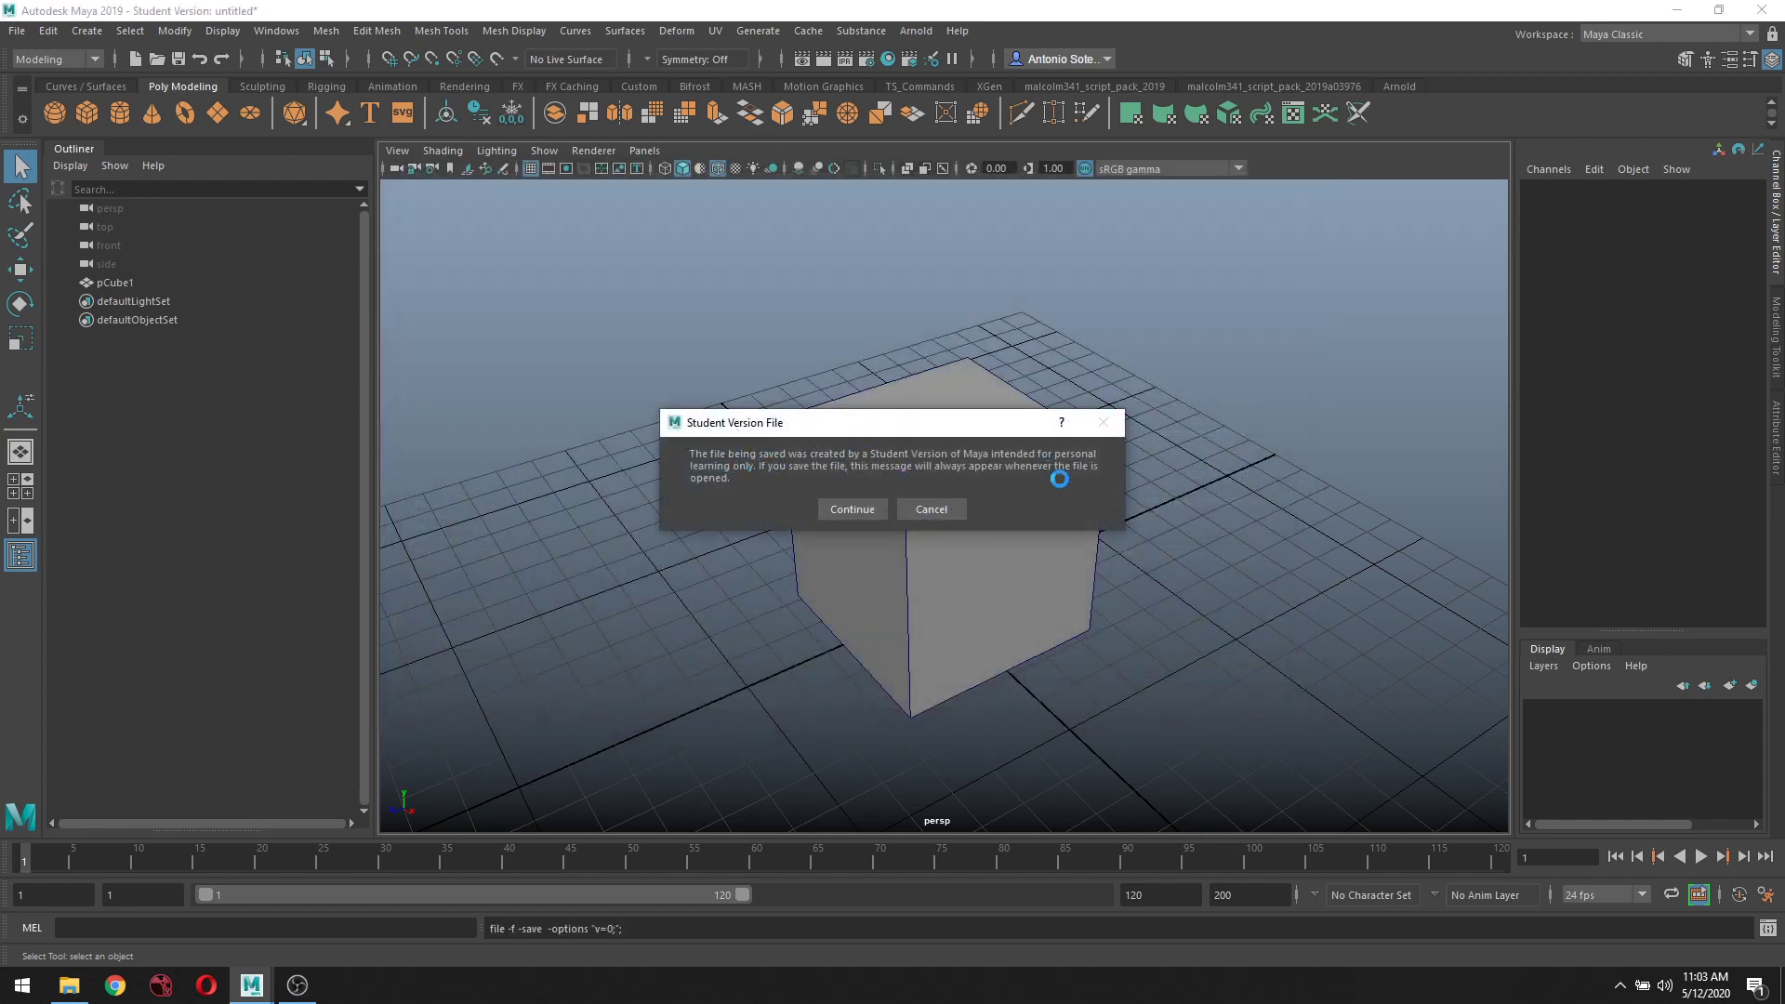
pyautogui.click(852, 508)
pyautogui.press('w')
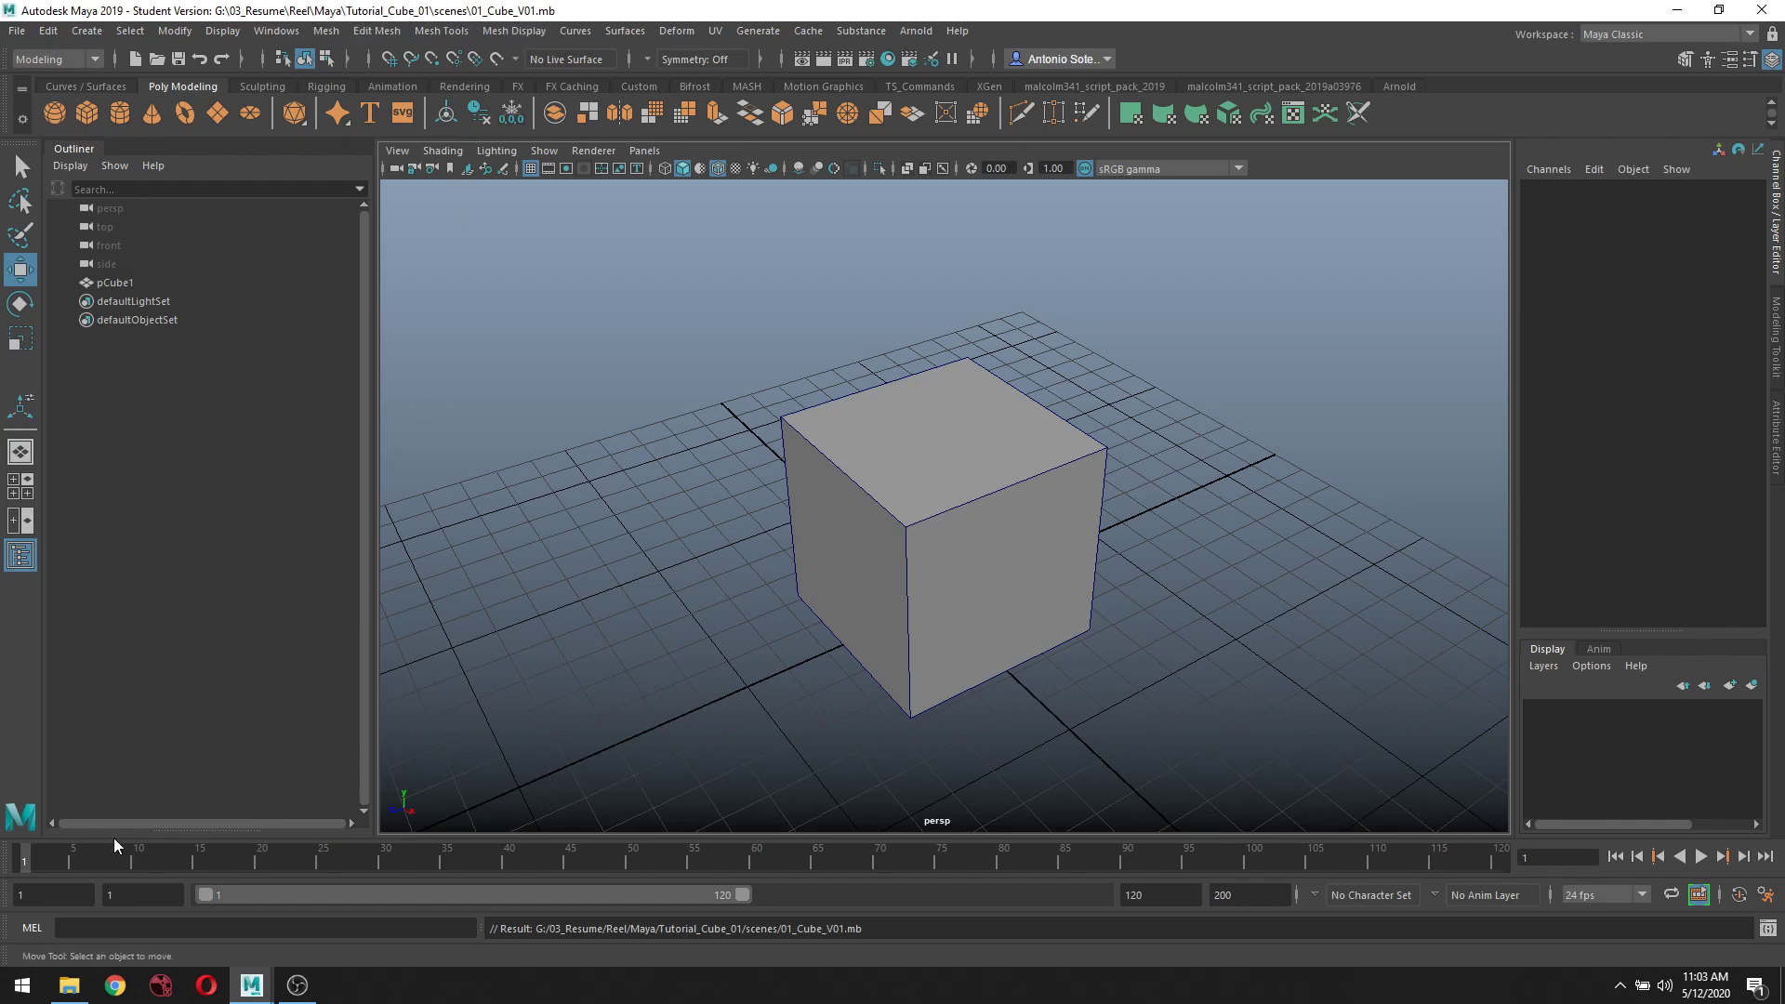
pyautogui.click(69, 985)
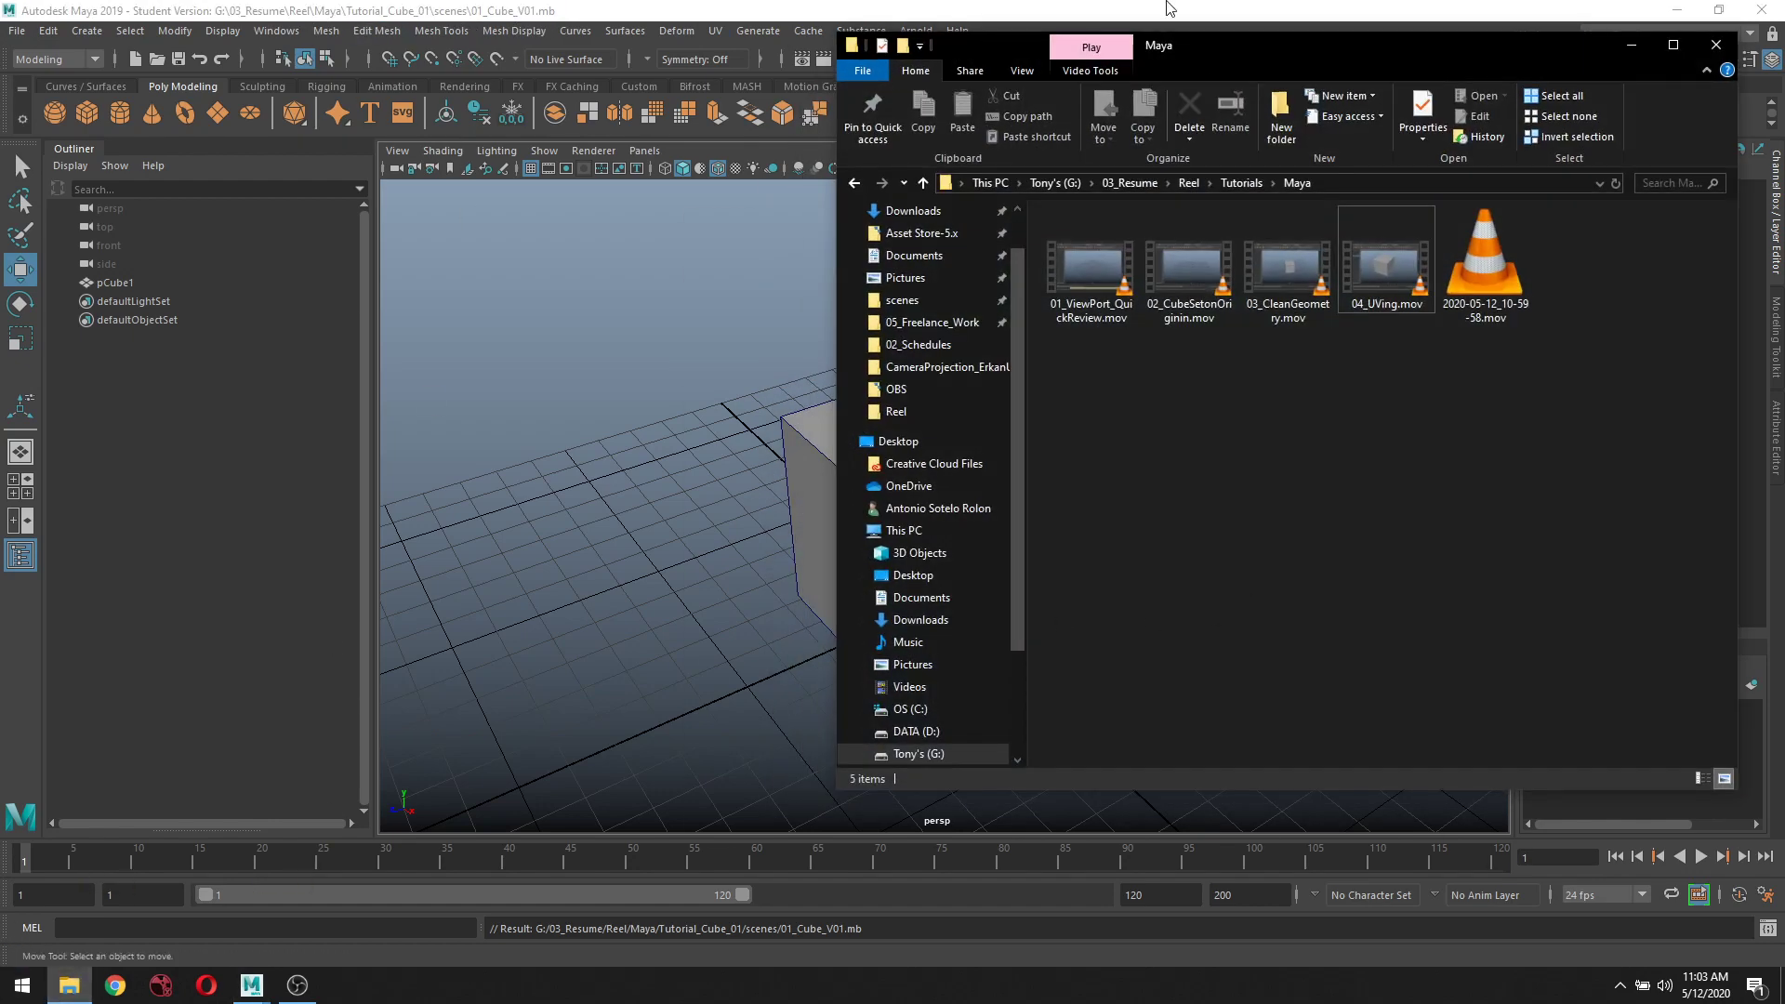
pyautogui.click(1130, 182)
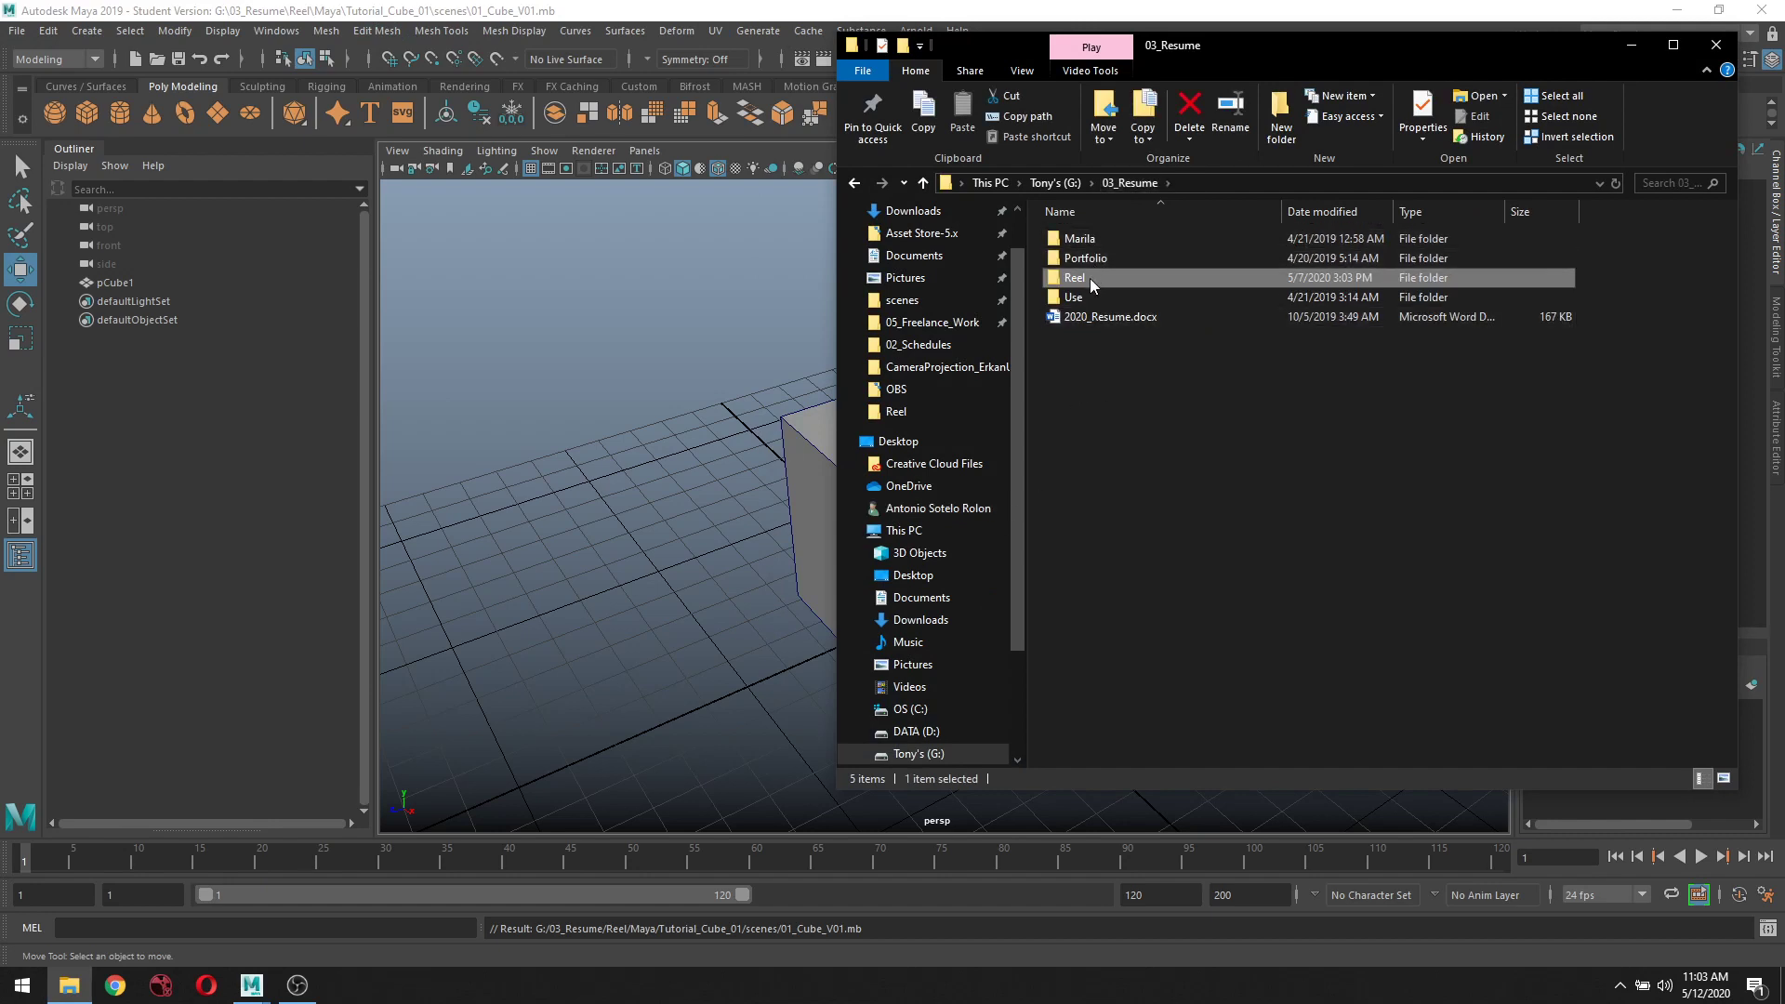
pyautogui.doubleClick(1092, 278)
pyautogui.doubleClick(1092, 258)
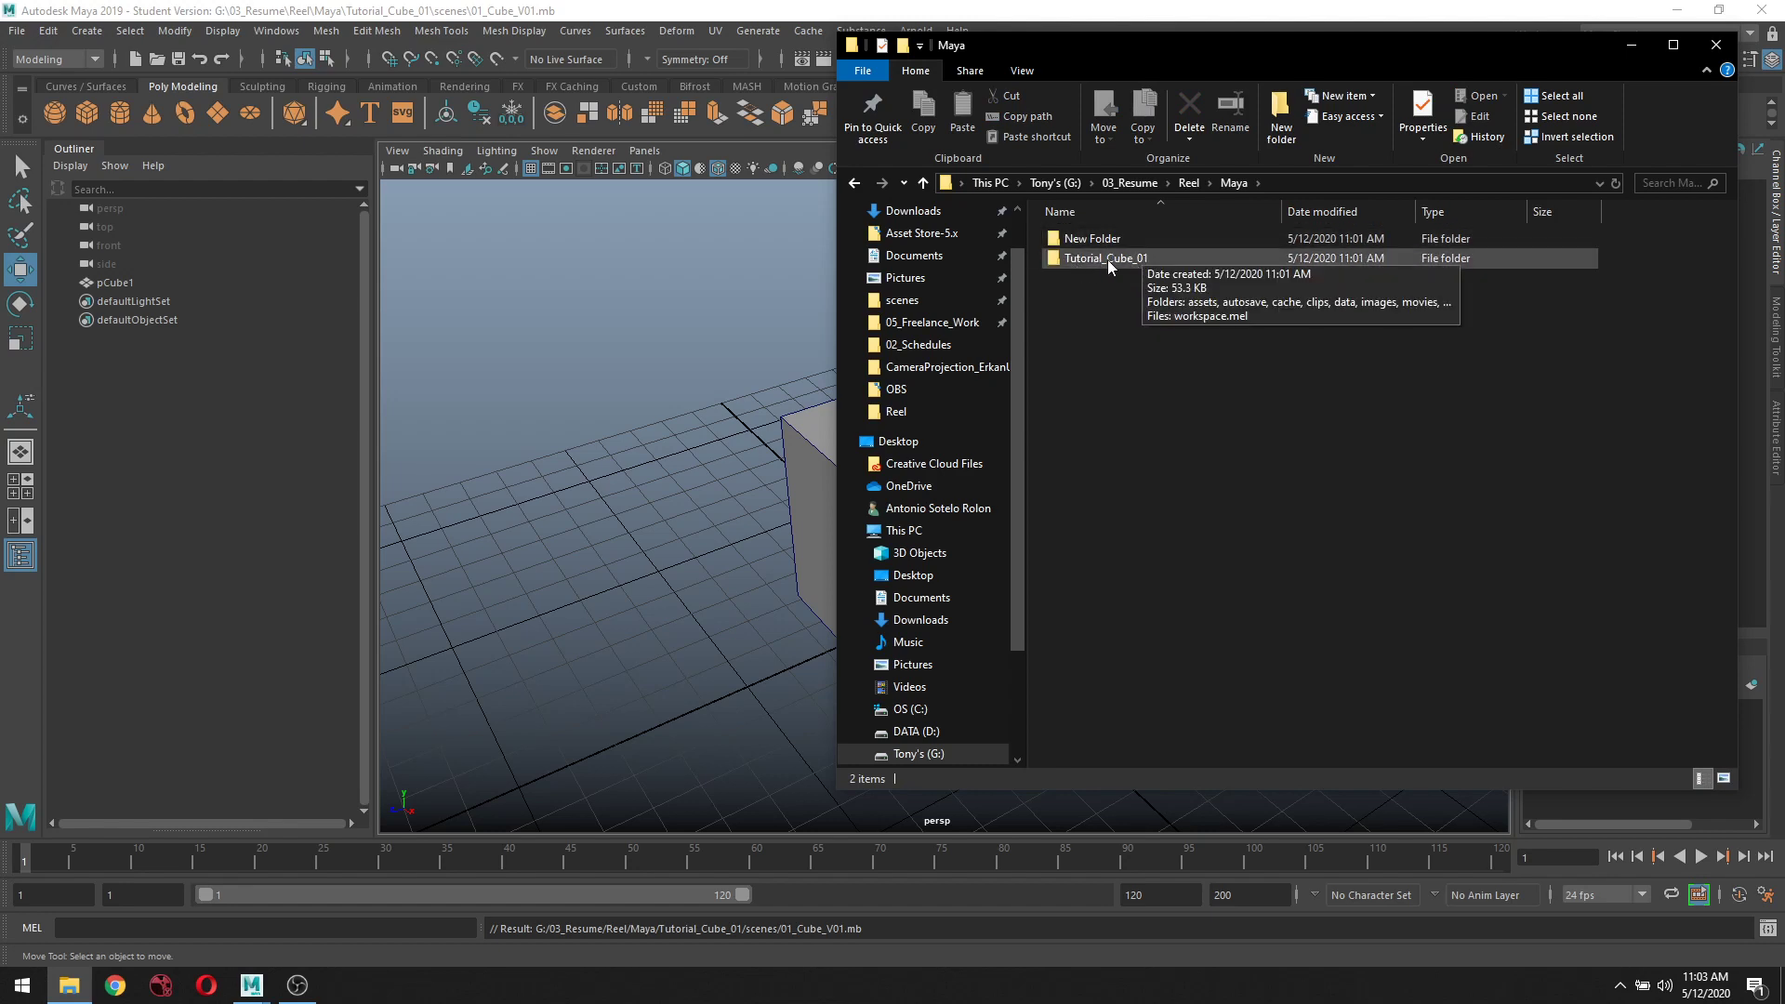
pyautogui.doubleClick(1107, 259)
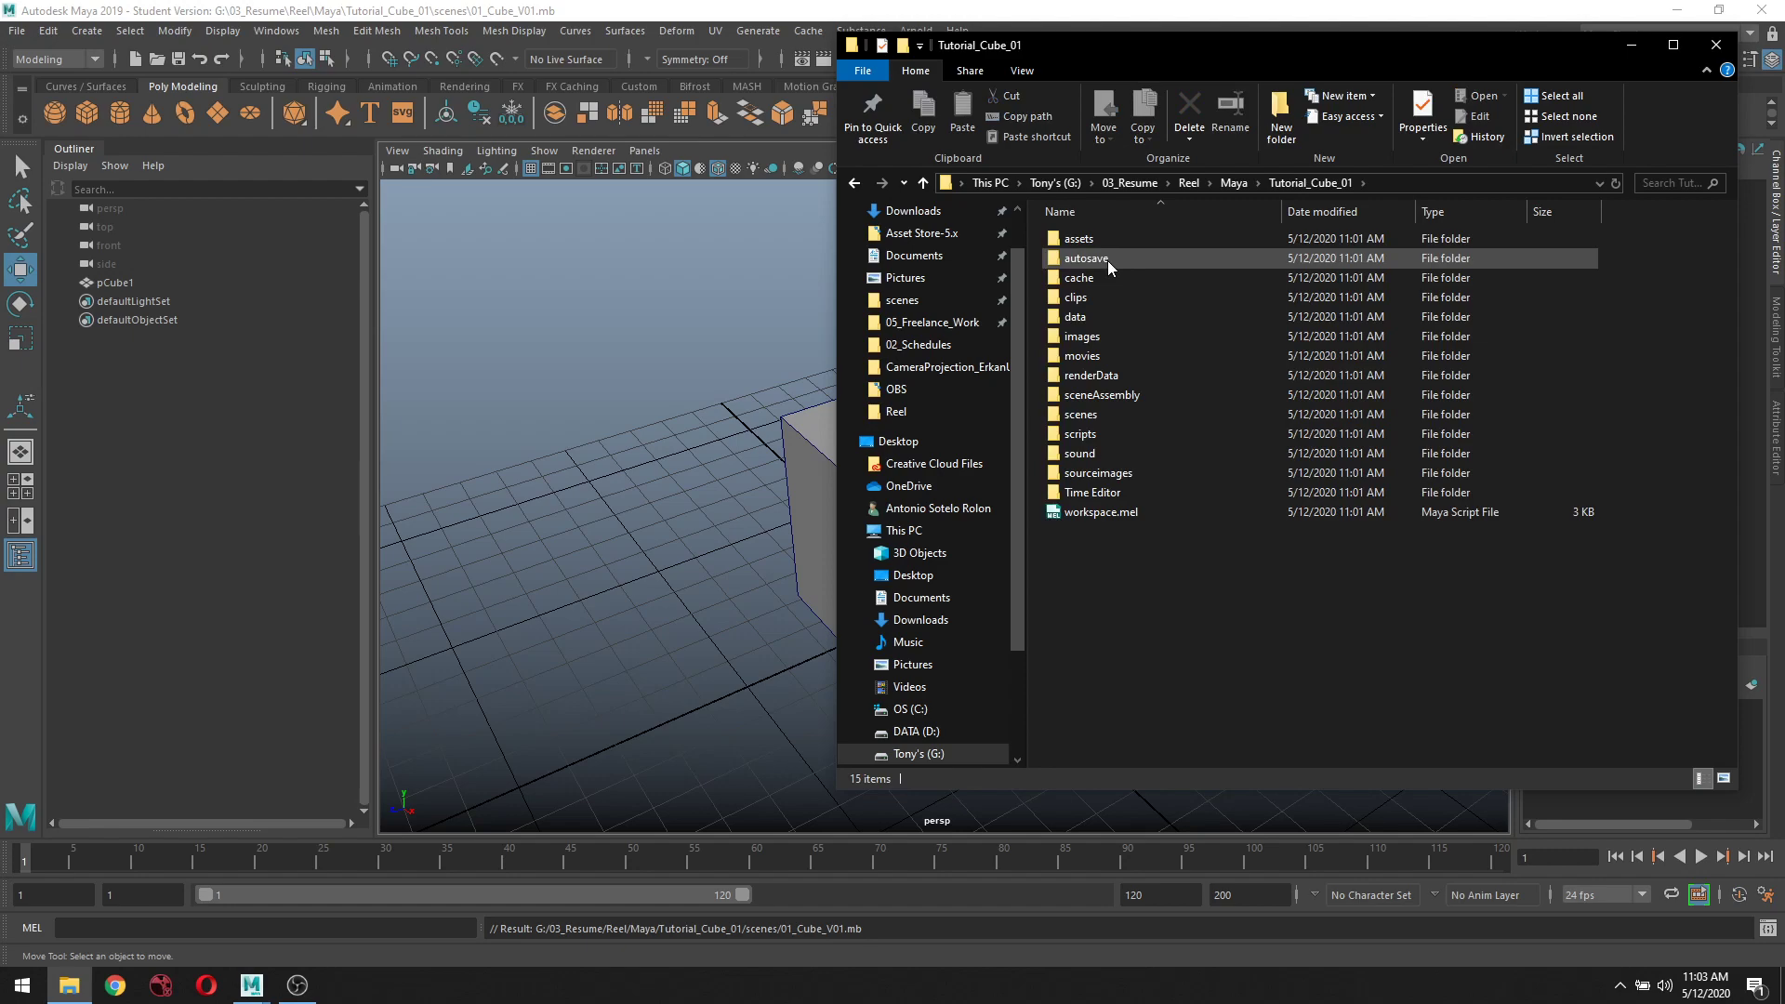
pyautogui.doubleClick(1078, 414)
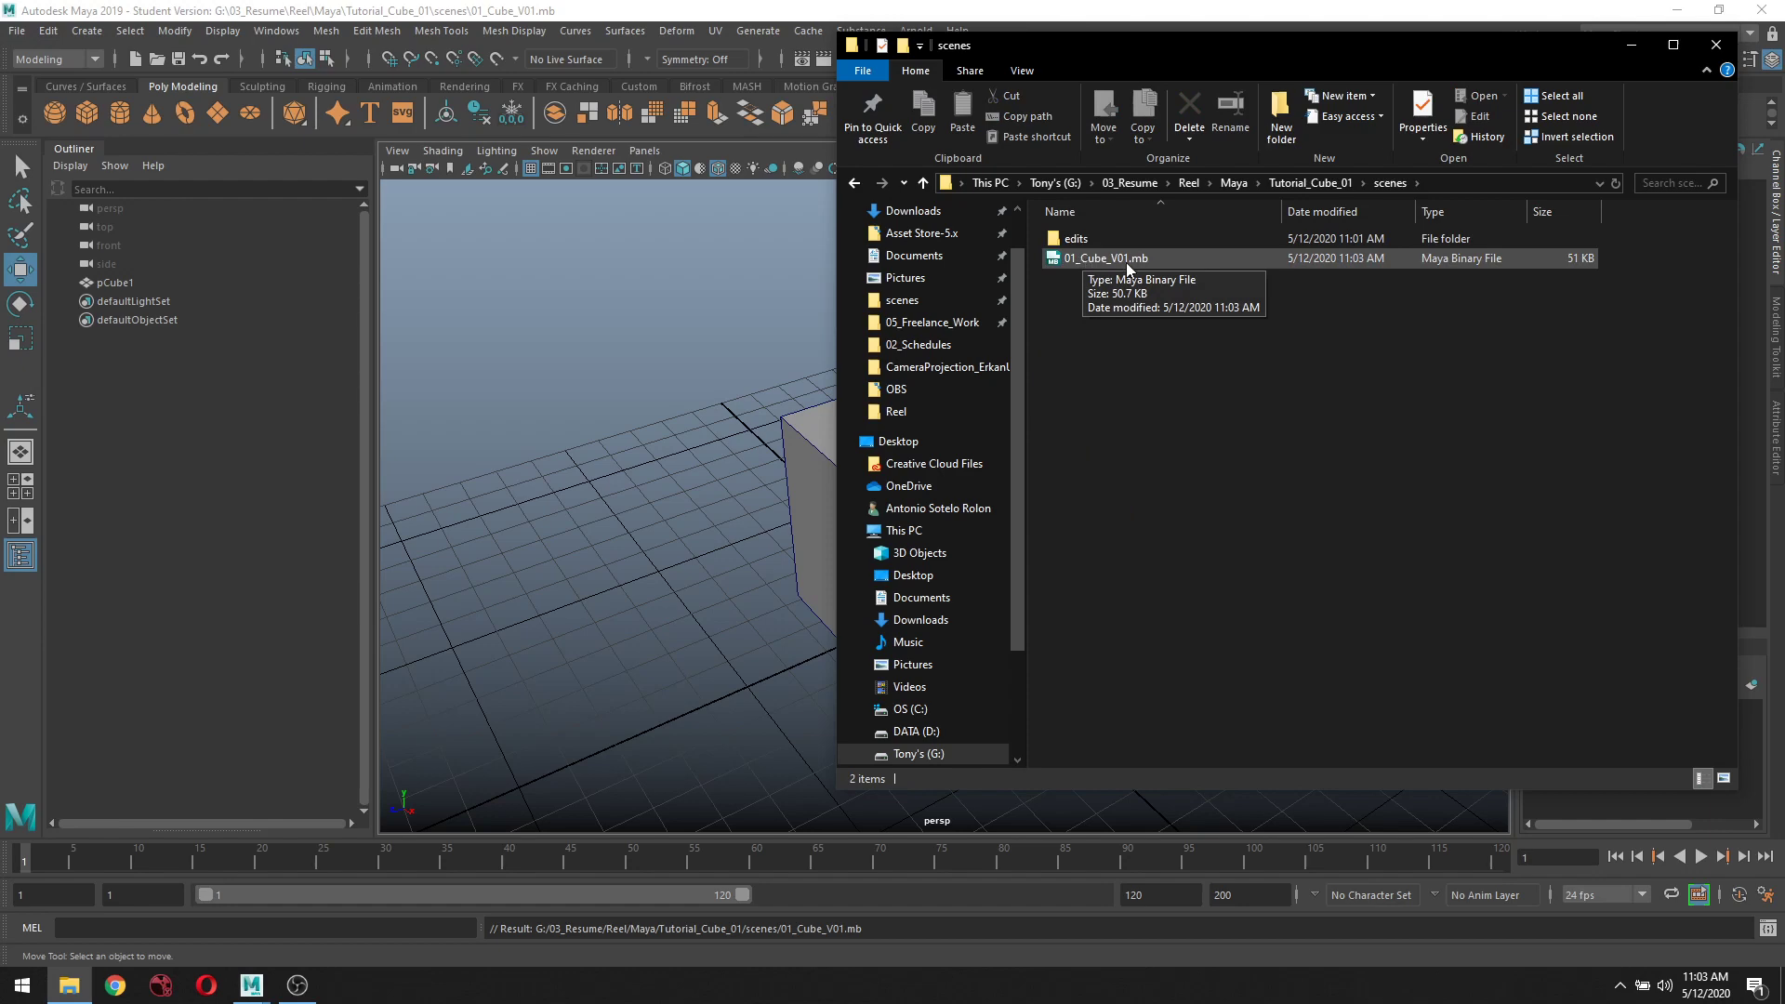
pyautogui.click(1632, 44)
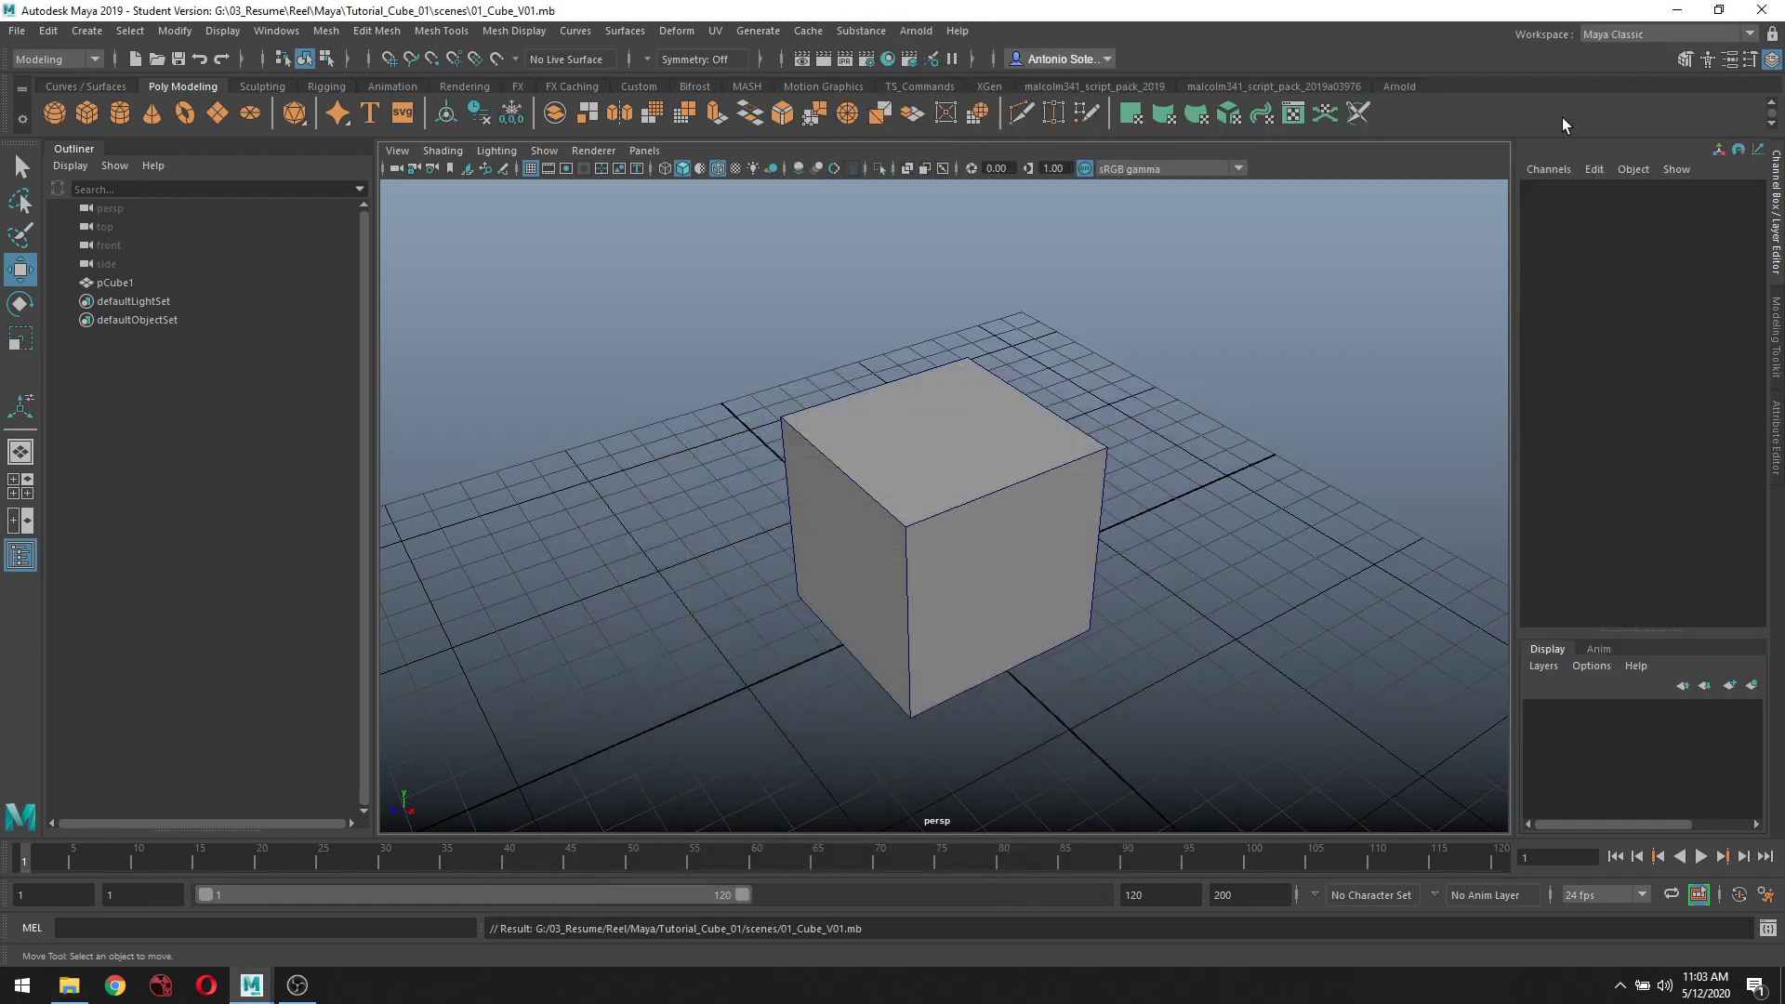